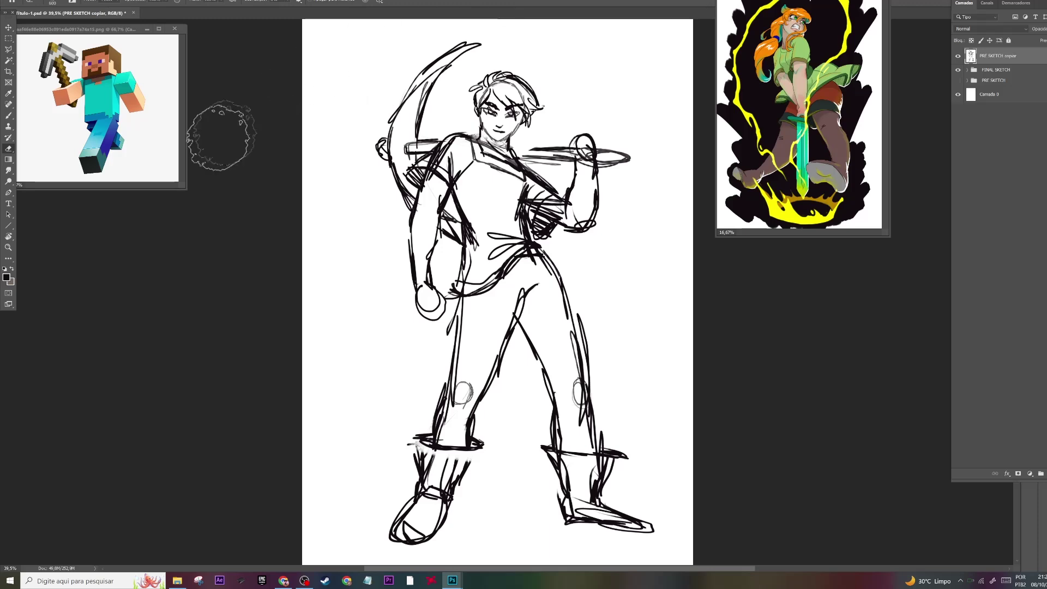
# Step: Draw the clean line art of the character and duplicate its line layer in the FINAL SKETCH group
pyautogui.moveTo(594, 48)
pyautogui.mouseDown()
pyautogui.moveTo(346, 250)
pyautogui.moveTo(631, 175)
pyautogui.moveTo(397, 334)
pyautogui.moveTo(639, 218)
pyautogui.moveTo(354, 453)
pyautogui.moveTo(674, 299)
pyautogui.moveTo(491, 502)
pyautogui.moveTo(488, 554)
pyautogui.moveTo(524, 295)
pyautogui.moveTo(513, 332)
pyautogui.moveTo(453, 393)
pyautogui.moveTo(415, 523)
pyautogui.moveTo(587, 415)
pyautogui.moveTo(545, 501)
pyautogui.mouseUp()
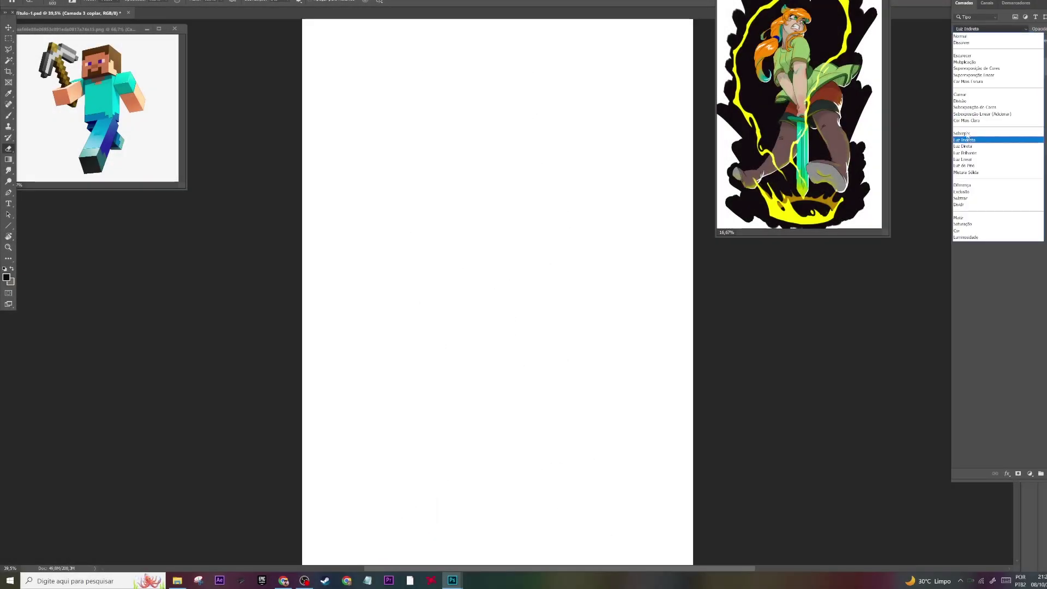
pyautogui.click(982, 45)
pyautogui.click(990, 28)
pyautogui.click(982, 45)
pyautogui.hotkey('ctrl', 'j')
# Step: Fade the FINAL SKETCH group and create a group named COLOR SHEET beneath it
pyautogui.click(994, 53)
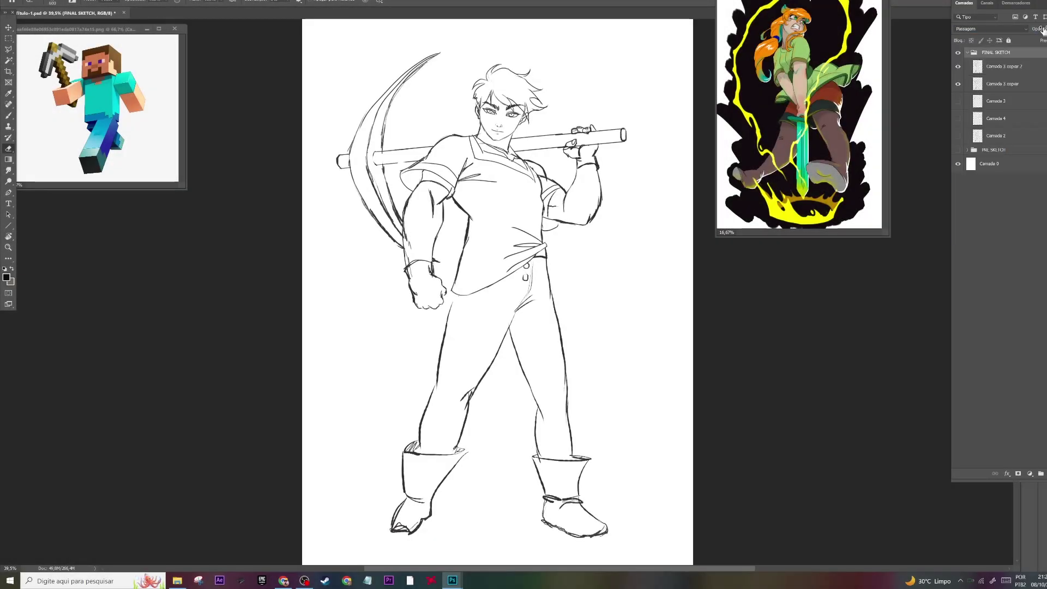
pyautogui.hotkey('ctrl', 'g')
pyautogui.doubleClick(991, 63)
pyautogui.write('COLOR SHE')
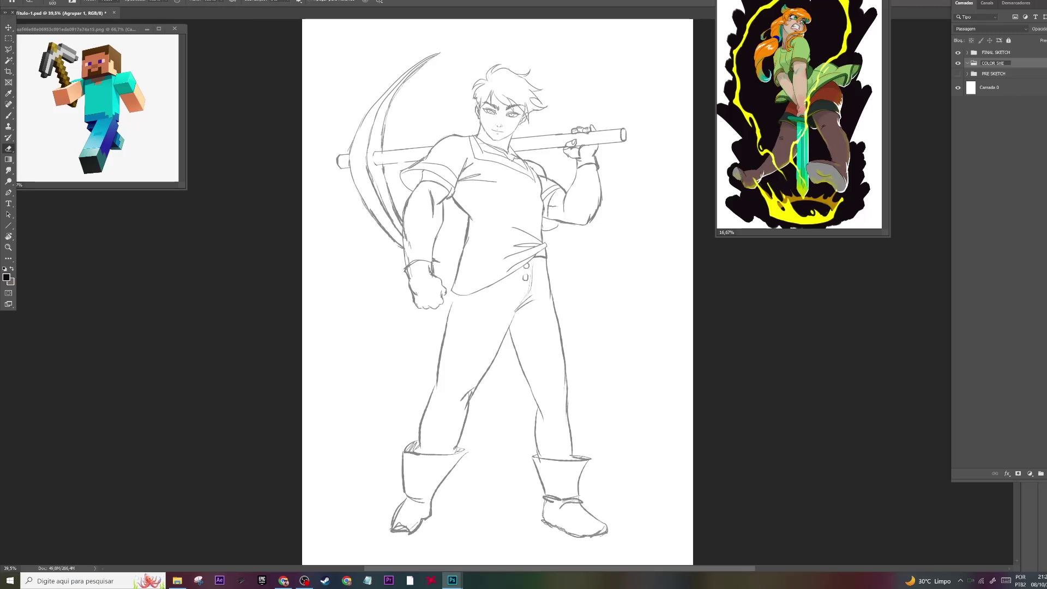
pyautogui.write('ET')
pyautogui.press('Return')
# Step: Add a new layer inside the COLOR SHEET group and choose a light skin tone as the foreground color
pyautogui.hotkey('ctrl', 'shift', 'alt', 'n')
pyautogui.keyDown('alt'); pyautogui.click(802, 79); pyautogui.keyUp('alt')
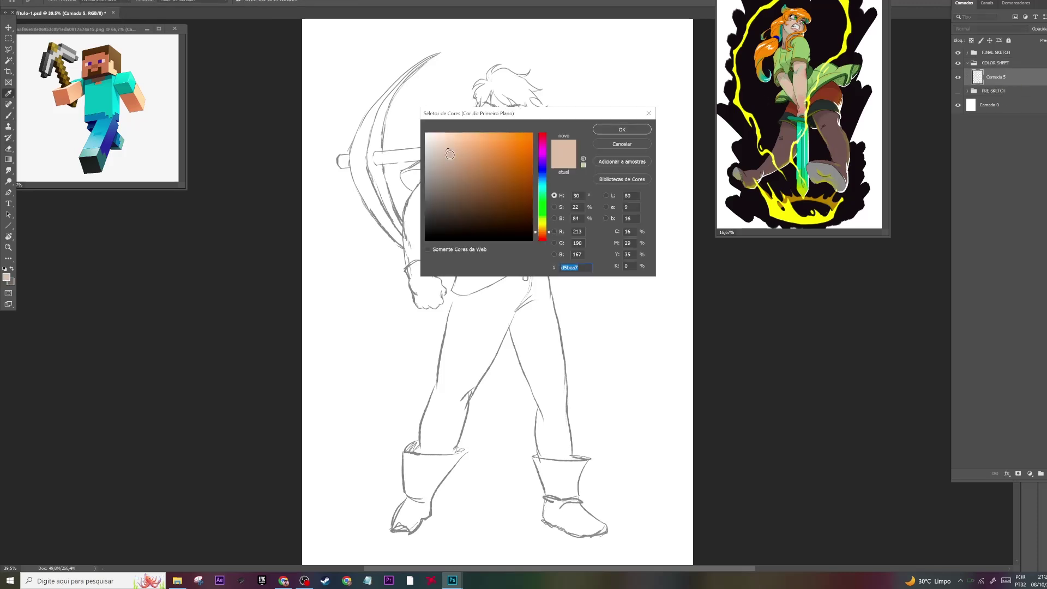
pyautogui.press('Return')
pyautogui.hotkey('ctrl', 'z')
pyautogui.press('Return')
# Step: Brush the skin tone along the inside contour of the hair's outer edge, neck, shoulder, sleeve and the lowered arm
pyautogui.scroll(5, 497, 125)
pyautogui.moveTo(470, 124); pyautogui.dragTo(446, 173)
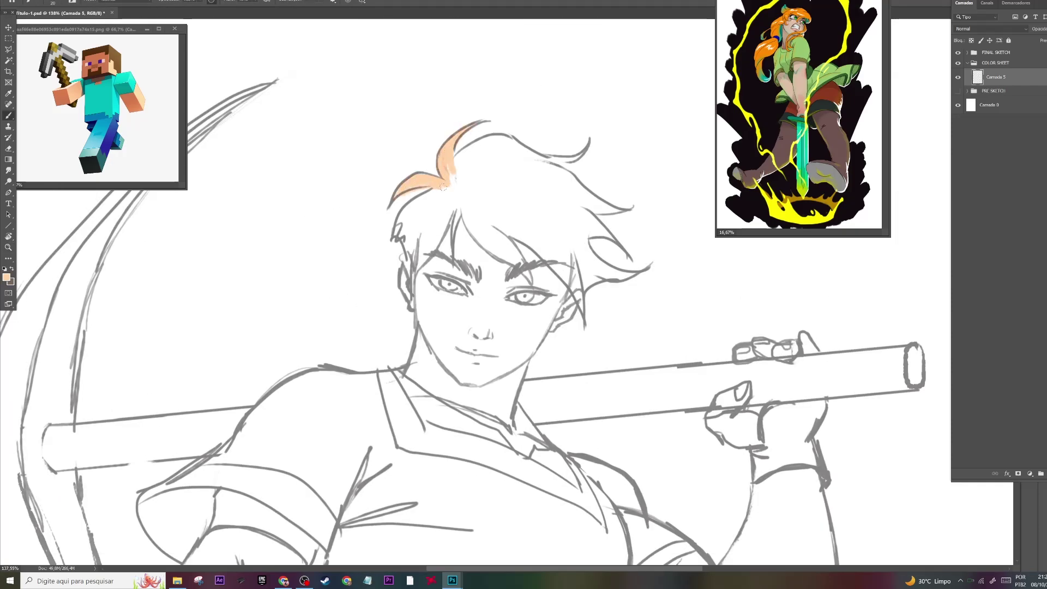
pyautogui.scroll(-4, 410, 304)
pyautogui.moveTo(461, 138); pyautogui.dragTo(246, 272)
pyautogui.scroll(-4, 246, 273)
pyautogui.moveTo(398, 144)
pyautogui.mouseDown()
pyautogui.moveTo(360, 366)
pyautogui.moveTo(424, 548)
pyautogui.mouseUp()
pyautogui.moveTo(498, 173); pyautogui.dragTo(454, 431)
pyautogui.moveTo(437, 382); pyautogui.dragTo(477, 526)
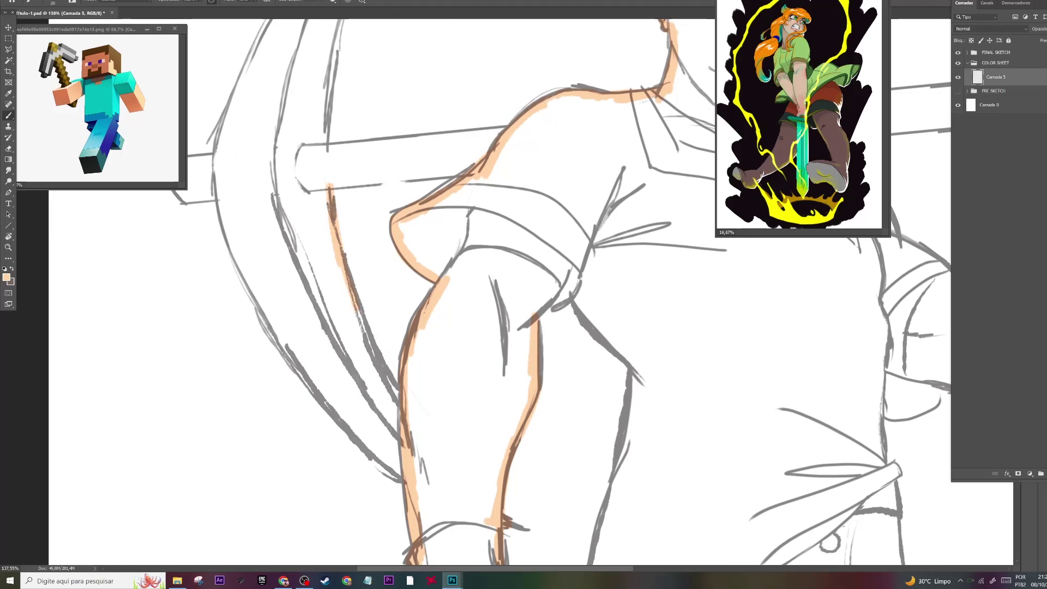
# Step: Trace the inner contours of the pickaxe head and the handle section behind the shoulder in the skin tone
pyautogui.moveTo(330, 185); pyautogui.dragTo(401, 475)
pyautogui.moveTo(218, 188); pyautogui.dragTo(377, 445)
pyautogui.moveTo(286, 347); pyautogui.dragTo(360, 437)
pyautogui.moveTo(270, 284); pyautogui.dragTo(472, 431)
pyautogui.moveTo(382, 305); pyautogui.dragTo(415, 343)
pyautogui.moveTo(473, 172)
pyautogui.mouseDown()
pyautogui.moveTo(397, 294)
pyautogui.moveTo(589, 107)
pyautogui.mouseUp()
pyautogui.moveTo(502, 202); pyautogui.dragTo(455, 330)
pyautogui.moveTo(455, 330); pyautogui.dragTo(397, 131)
pyautogui.moveTo(572, 209); pyautogui.dragTo(376, 231)
pyautogui.moveTo(384, 268); pyautogui.dragTo(540, 256)
# Step: Trace the remaining hair tips, the ear, the front part of the handle and the gripping hand in the skin tone
pyautogui.moveTo(498, 485); pyautogui.dragTo(304, 583)
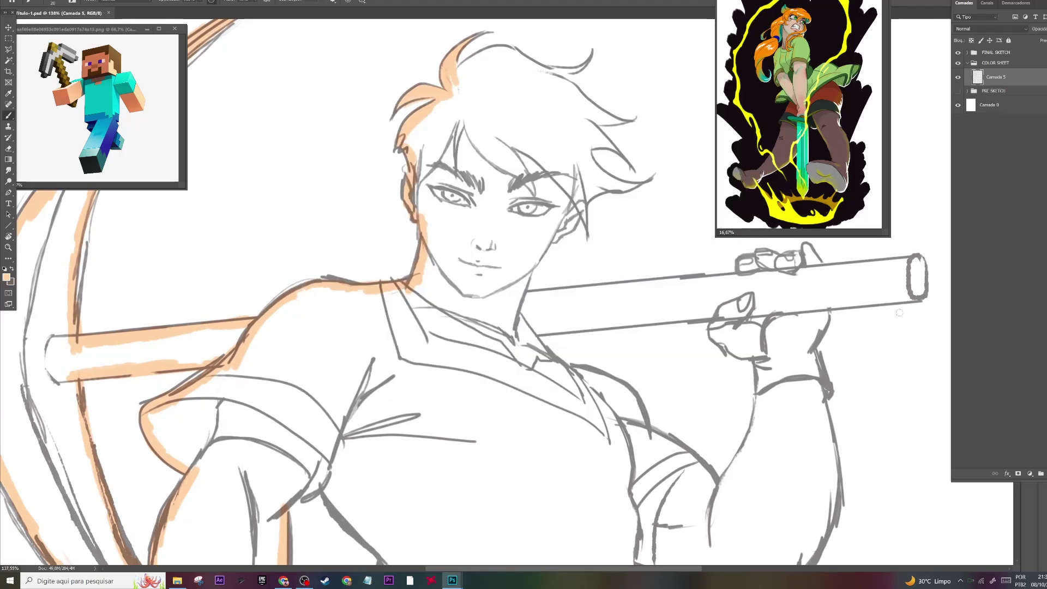
pyautogui.moveTo(588, 105); pyautogui.dragTo(487, 72)
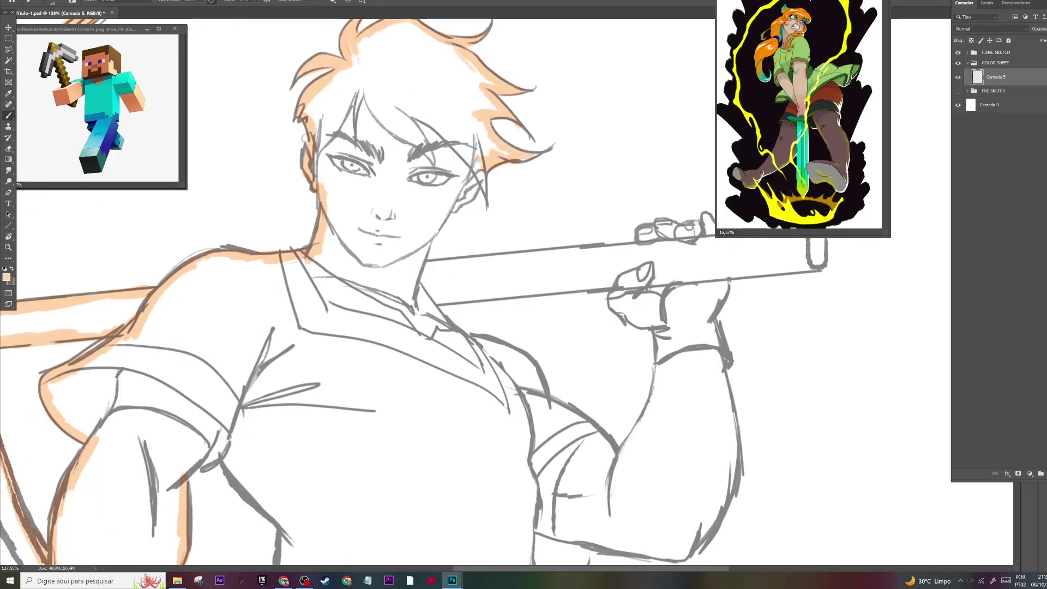
pyautogui.moveTo(415, 276); pyautogui.dragTo(723, 243)
pyautogui.moveTo(730, 243)
pyautogui.mouseDown()
pyautogui.moveTo(552, 248)
pyautogui.moveTo(527, 330)
pyautogui.moveTo(428, 306)
pyautogui.mouseUp()
pyautogui.moveTo(445, 297); pyautogui.dragTo(352, 299)
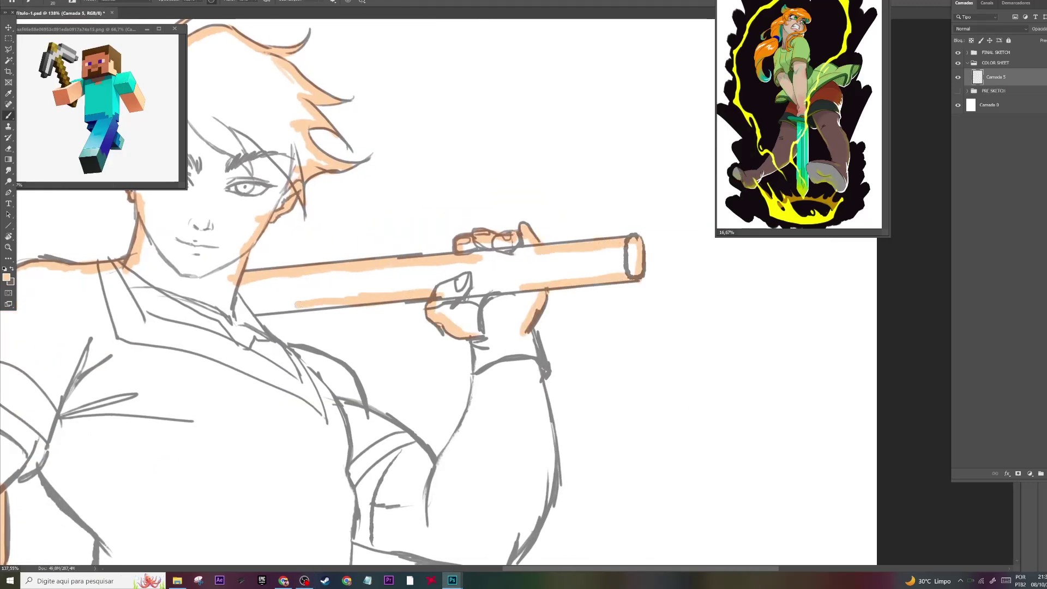
# Step: Trace the contours of the raised forearm, upper arm and sleeve in the skin tone
pyautogui.moveTo(307, 356); pyautogui.dragTo(360, 409)
pyautogui.moveTo(360, 409)
pyautogui.mouseDown()
pyautogui.moveTo(486, 224)
pyautogui.moveTo(570, 287)
pyautogui.mouseUp()
pyautogui.moveTo(608, 153); pyautogui.dragTo(564, 277)
pyautogui.moveTo(674, 136); pyautogui.dragTo(663, 297)
pyautogui.moveTo(676, 285)
pyautogui.mouseDown()
pyautogui.moveTo(650, 352)
pyautogui.moveTo(518, 366)
pyautogui.mouseUp()
pyautogui.moveTo(543, 368); pyautogui.dragTo(468, 404)
# Step: Trace the inner contours of the torso, legs, boots and lowered fist in the skin tone until the silhouette is closed
pyautogui.scroll(-5, 468, 415)
pyautogui.moveTo(475, 294); pyautogui.dragTo(519, 507)
pyautogui.scroll(-5, 519, 491)
pyautogui.moveTo(505, 213); pyautogui.dragTo(570, 491)
pyautogui.scroll(-3, 570, 491)
pyautogui.moveTo(578, 294)
pyautogui.mouseDown()
pyautogui.moveTo(646, 418)
pyautogui.moveTo(701, 464)
pyautogui.moveTo(480, 311)
pyautogui.moveTo(532, 442)
pyautogui.mouseUp()
pyautogui.scroll(-5, 646, 419)
pyautogui.scroll(3, 480, 311)
pyautogui.moveTo(516, 311); pyautogui.dragTo(491, 131)
pyautogui.scroll(6, 491, 131)
pyautogui.moveTo(570, 442)
pyautogui.mouseDown()
pyautogui.moveTo(506, 301)
pyautogui.moveTo(461, 144)
pyautogui.mouseUp()
pyautogui.moveTo(464, 139); pyautogui.dragTo(332, 376)
pyautogui.scroll(-5, 333, 377)
pyautogui.moveTo(482, 170); pyautogui.dragTo(433, 311)
pyautogui.moveTo(491, 284); pyautogui.dragTo(448, 332)
pyautogui.moveTo(471, 319)
pyautogui.mouseDown()
pyautogui.moveTo(343, 526)
pyautogui.moveTo(376, 344)
pyautogui.mouseUp()
pyautogui.scroll(-3, 344, 527)
pyautogui.moveTo(414, 232); pyautogui.dragTo(367, 344)
pyautogui.moveTo(404, 76); pyautogui.dragTo(414, 240)
pyautogui.scroll(10, 414, 240)
pyautogui.moveTo(412, 376); pyautogui.dragTo(458, 190)
pyautogui.scroll(-10, 459, 190)
# Step: Select the area outside the traced contour, invert the selection and fill the whole silhouette with the skin tone
pyautogui.press('w')
pyautogui.click(636, 169)
pyautogui.hotkey('ctrl', 'shift', 'i')
pyautogui.hotkey('alt', 'BackSpace')
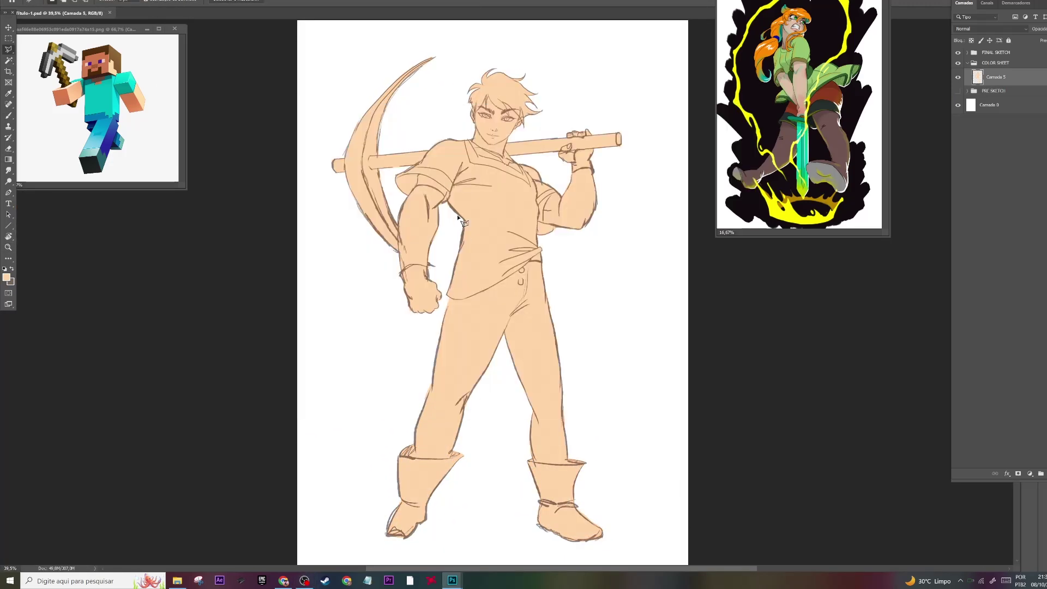
pyautogui.hotkey('ctrl', 'o')
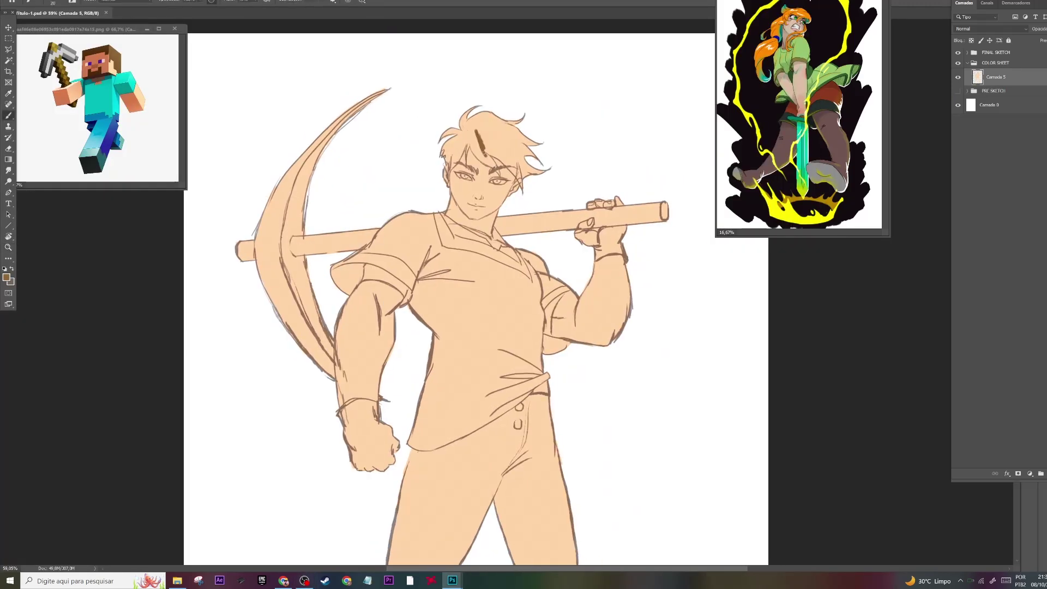
# Step: Restrict painting to the silhouette and paint the hair brown, following the fringe outline
pyautogui.hotkey('ctrl', 'z')
pyautogui.scroll(5, 482, 143)
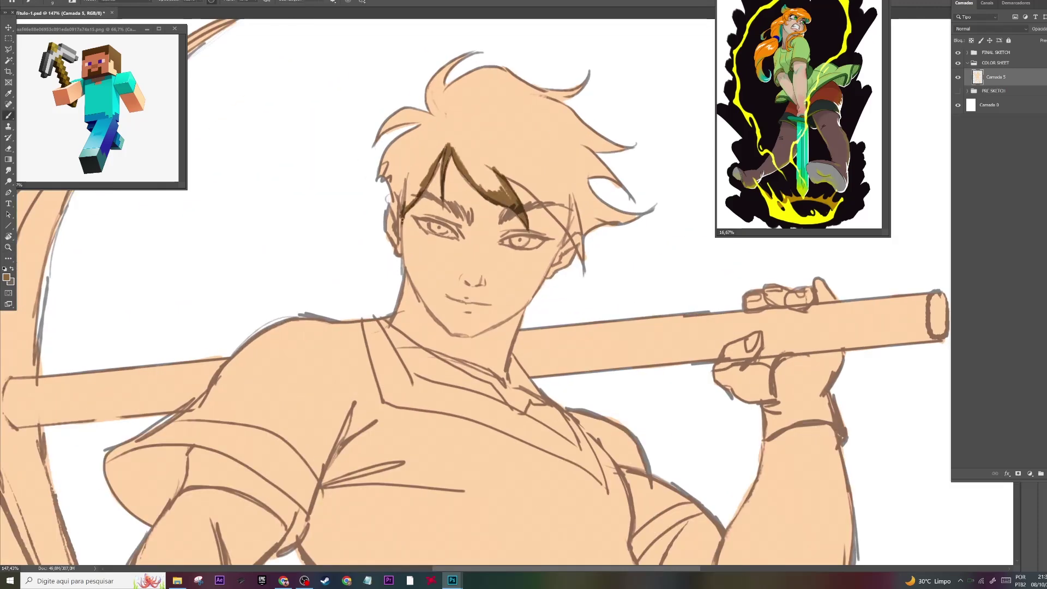
pyautogui.keyDown('ctrl'); pyautogui.click(977, 79); pyautogui.keyUp('ctrl')
pyautogui.moveTo(485, 161)
pyautogui.mouseDown()
pyautogui.moveTo(611, 234)
pyautogui.moveTo(420, 137)
pyautogui.mouseUp()
pyautogui.moveTo(404, 180)
pyautogui.mouseDown()
pyautogui.moveTo(415, 137)
pyautogui.moveTo(600, 163)
pyautogui.moveTo(546, 120)
pyautogui.moveTo(450, 106)
pyautogui.moveTo(404, 123)
pyautogui.mouseUp()
# Step: Paint both irises purple and the surrounding eye areas white
pyautogui.click(7, 278)
pyautogui.click(535, 148)
pyautogui.click(627, 183)
pyautogui.moveTo(432, 225); pyautogui.dragTo(445, 230)
pyautogui.moveTo(512, 240); pyautogui.dragTo(525, 242)
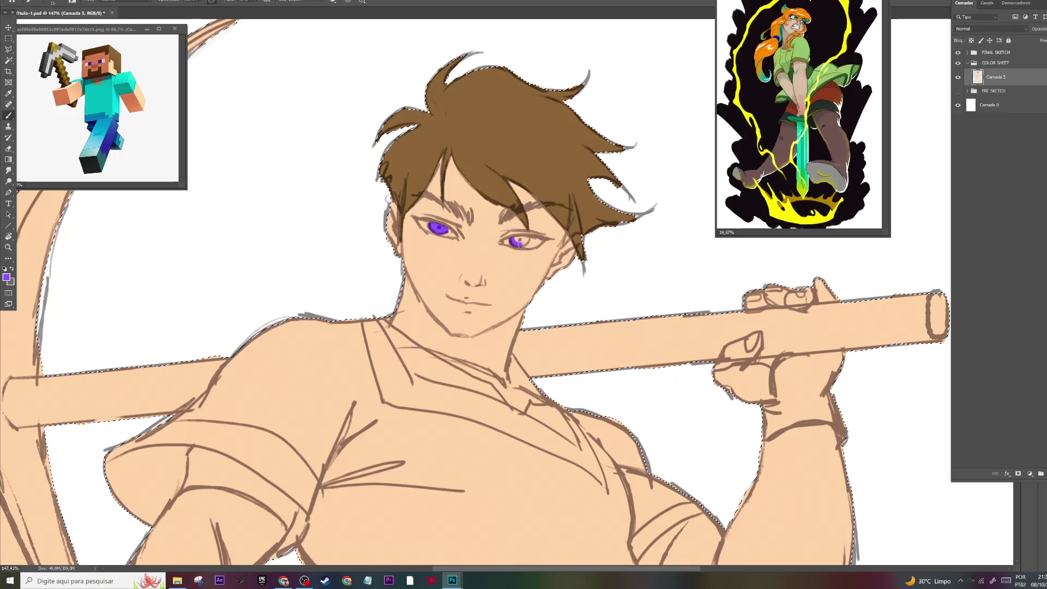
pyautogui.press('x')
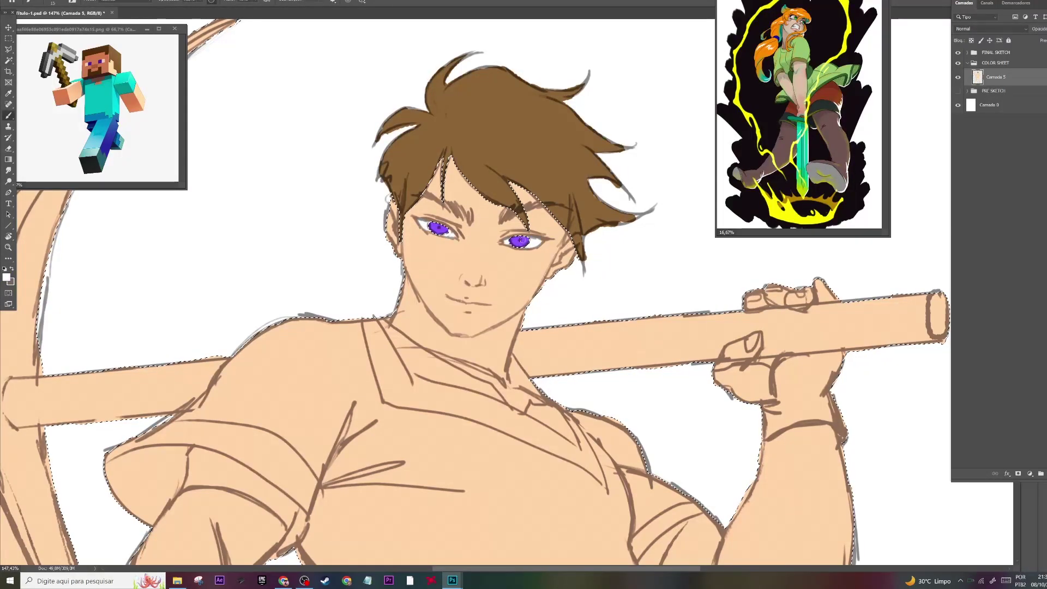
# Step: Restrict painting to the silhouette, then paint the inner collar dark teal and the V-neck band medium teal
pyautogui.scroll(-6, 502, 286)
pyautogui.scroll(5, 528, 98)
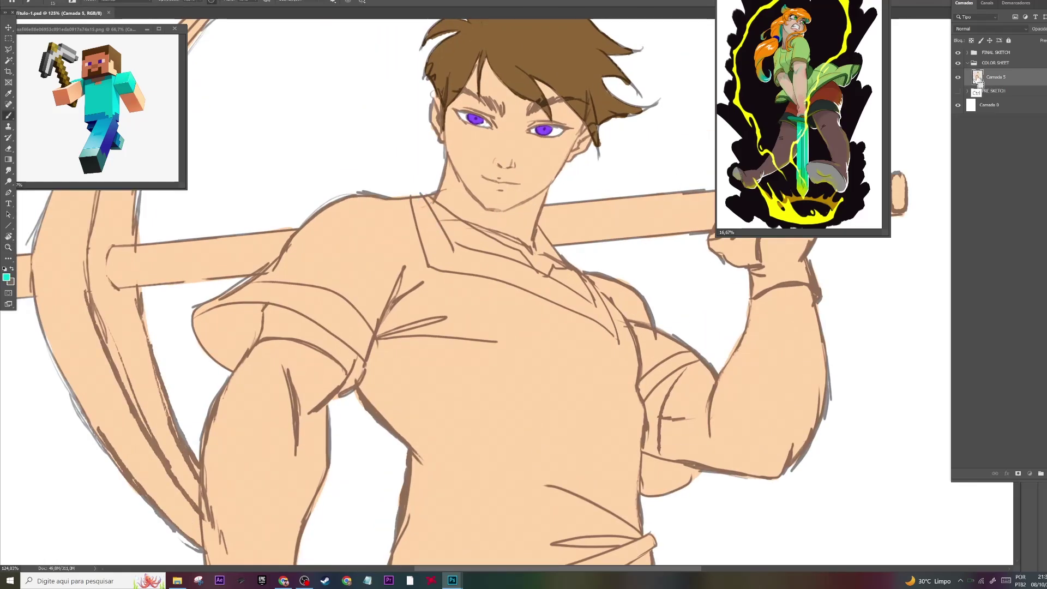
pyautogui.keyDown('ctrl'); pyautogui.click(977, 77); pyautogui.keyUp('ctrl')
pyautogui.scroll(-5, 491, 284)
pyautogui.scroll(4, 491, 164)
pyautogui.moveTo(428, 225)
pyautogui.mouseDown()
pyautogui.moveTo(444, 257)
pyautogui.moveTo(548, 276)
pyautogui.moveTo(570, 306)
pyautogui.moveTo(500, 277)
pyautogui.mouseUp()
pyautogui.hotkey('ctrl', 'z')
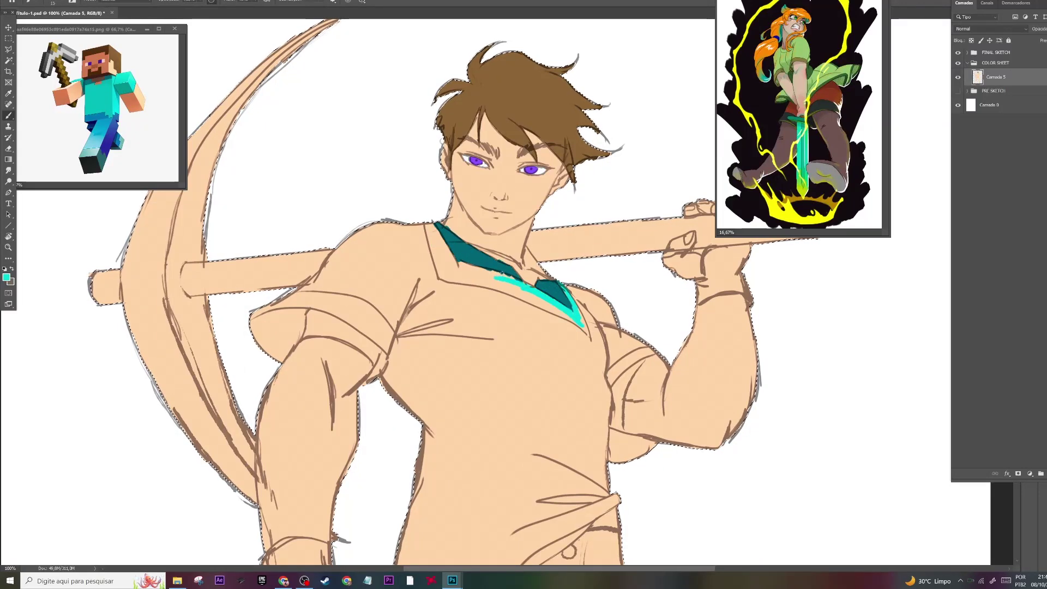
pyautogui.moveTo(420, 225); pyautogui.dragTo(450, 276)
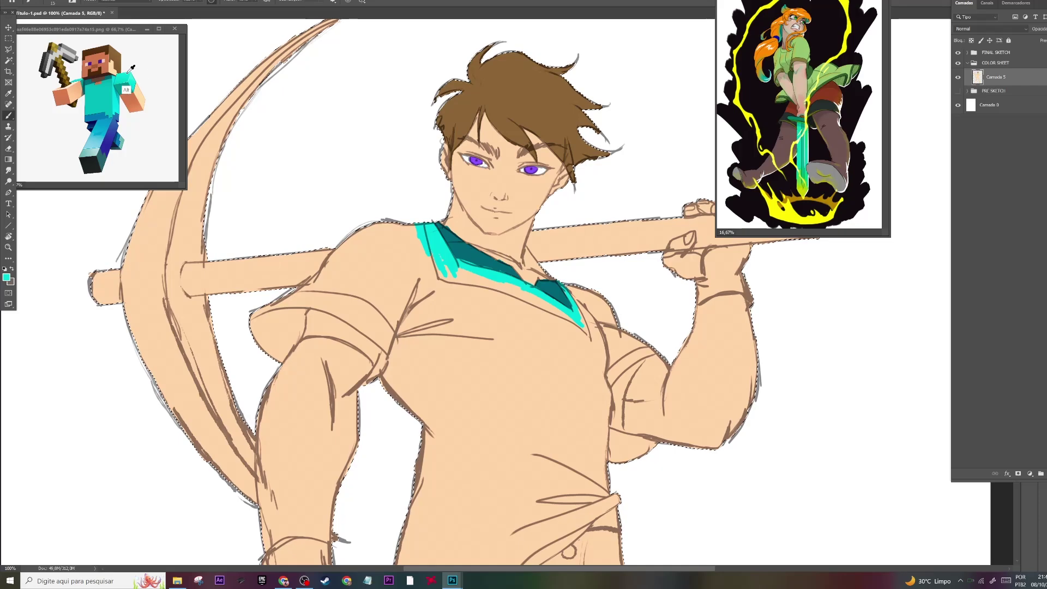
pyautogui.moveTo(439, 239); pyautogui.dragTo(451, 261)
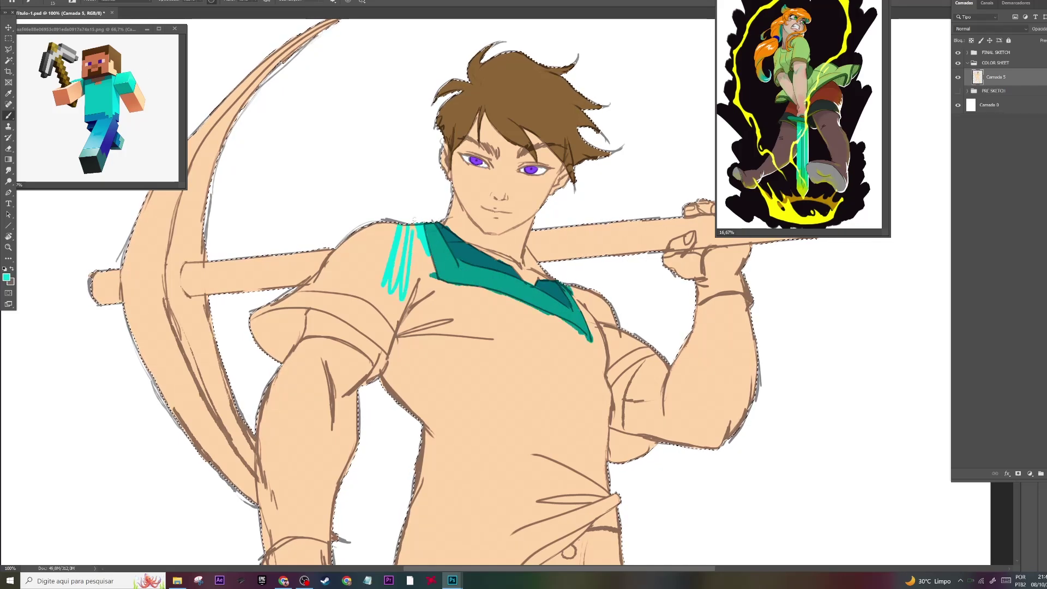
pyautogui.hotkey('ctrl', 'z')
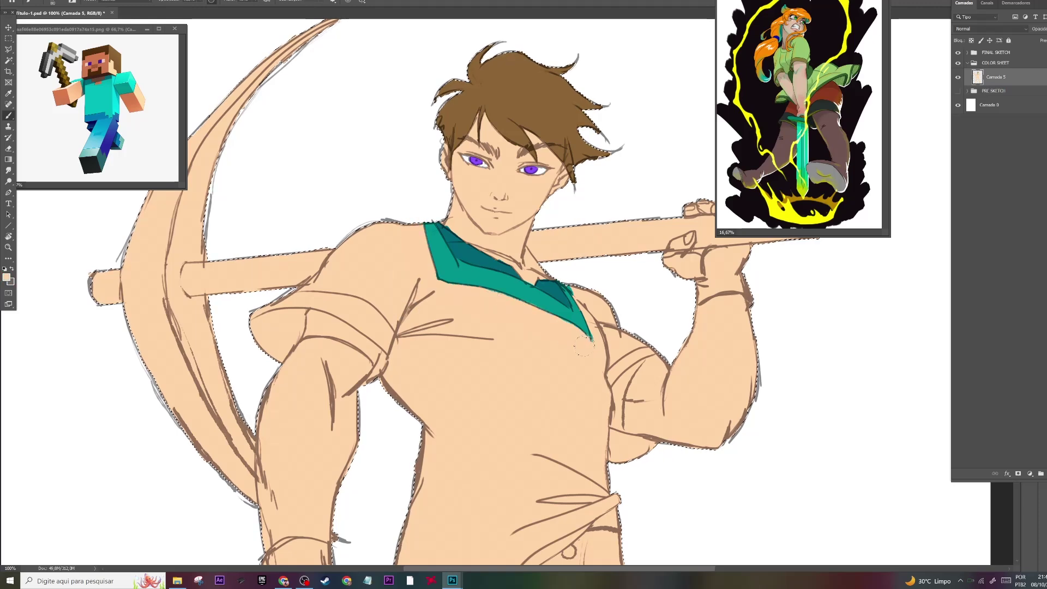
# Step: Paint both shirt sleeves bright cyan and the inside of their openings dark teal
pyautogui.moveTo(409, 208); pyautogui.dragTo(261, 327)
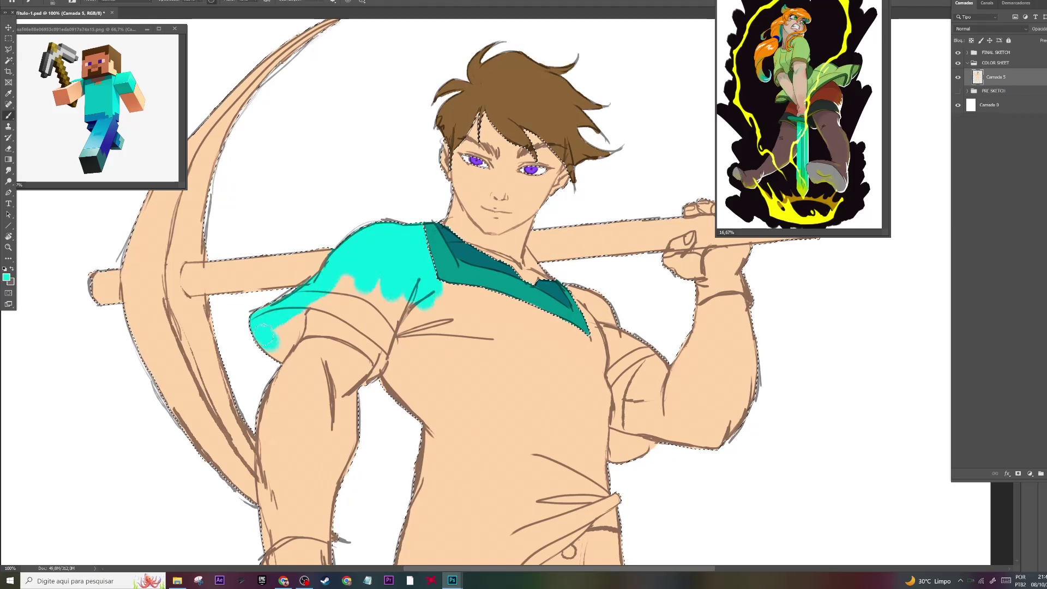
pyautogui.moveTo(385, 341)
pyautogui.mouseDown()
pyautogui.moveTo(420, 305)
pyautogui.moveTo(399, 355)
pyautogui.mouseUp()
pyautogui.moveTo(655, 349); pyautogui.dragTo(611, 365)
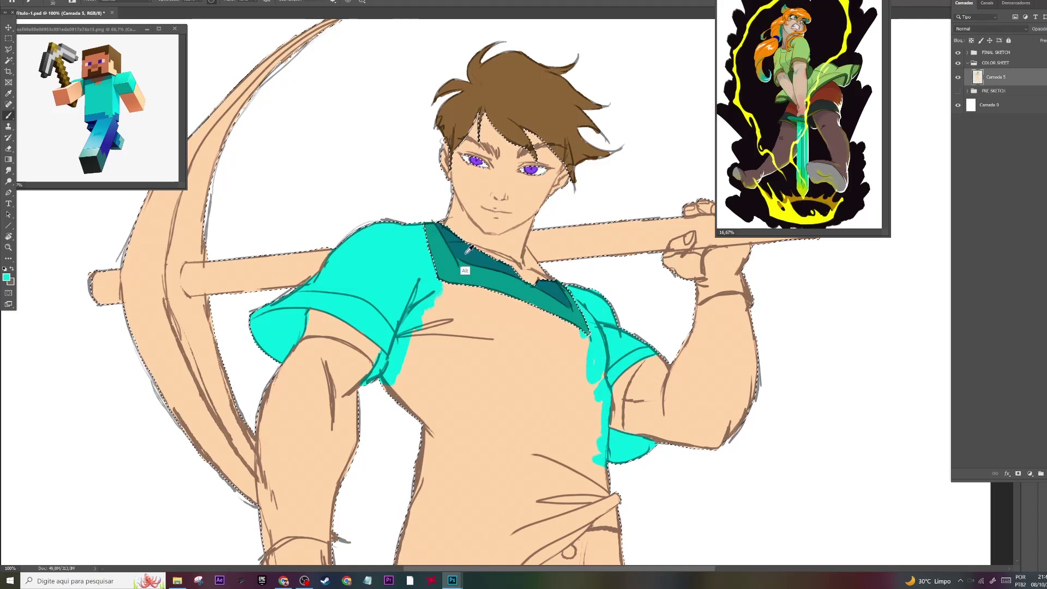
pyautogui.keyDown('alt'); pyautogui.click(457, 259); pyautogui.keyUp('alt')
pyautogui.moveTo(357, 311); pyautogui.dragTo(308, 340)
pyautogui.moveTo(610, 432); pyautogui.dragTo(636, 376)
# Step: Paint the shirt's body and tied hem bright cyan, enlarging the brush for the large areas
pyautogui.press('x')
pyautogui.moveTo(428, 306); pyautogui.dragTo(584, 333)
pyautogui.moveTo(491, 355); pyautogui.dragTo(578, 219)
pyautogui.moveTo(704, 363); pyautogui.dragTo(569, 457)
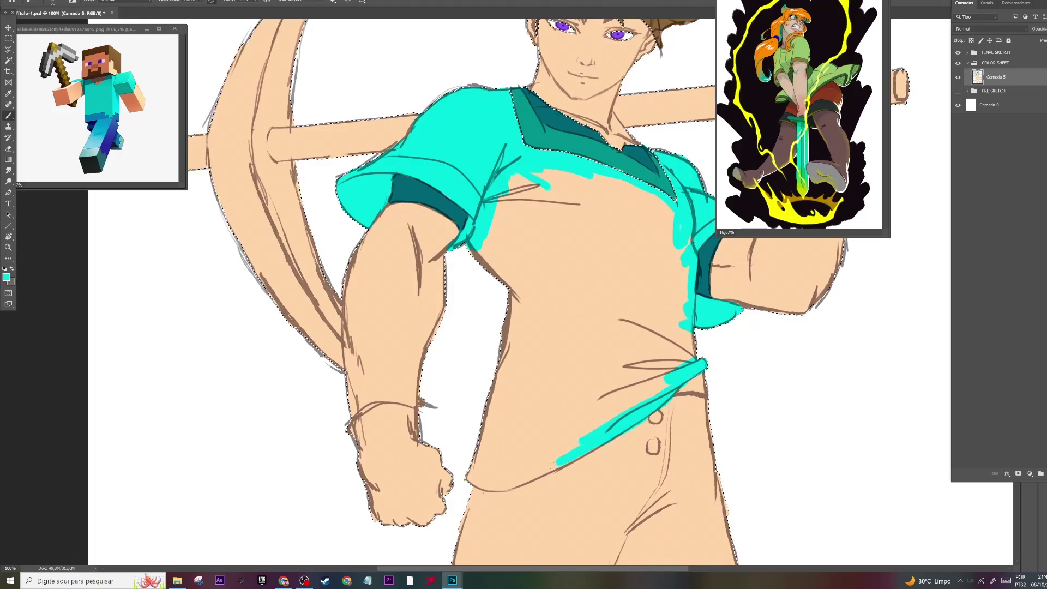
pyautogui.press(']')
pyautogui.press(']')
pyautogui.press(']')
pyautogui.press(']')
pyautogui.press(']')
pyautogui.press(']')
pyautogui.moveTo(489, 476)
pyautogui.mouseDown()
pyautogui.moveTo(491, 229)
pyautogui.moveTo(676, 246)
pyautogui.moveTo(491, 436)
pyautogui.moveTo(637, 291)
pyautogui.moveTo(518, 256)
pyautogui.mouseUp()
# Step: Paint the gloves on both hands dark teal
pyautogui.press('x')
pyautogui.moveTo(349, 426); pyautogui.dragTo(425, 433)
pyautogui.moveTo(545, 137); pyautogui.dragTo(257, 251)
pyautogui.moveTo(463, 251); pyautogui.dragTo(550, 244)
# Step: Paint the curved pickaxe head light gray
pyautogui.scroll(-3, 550, 244)
pyautogui.scroll(4, 379, 347)
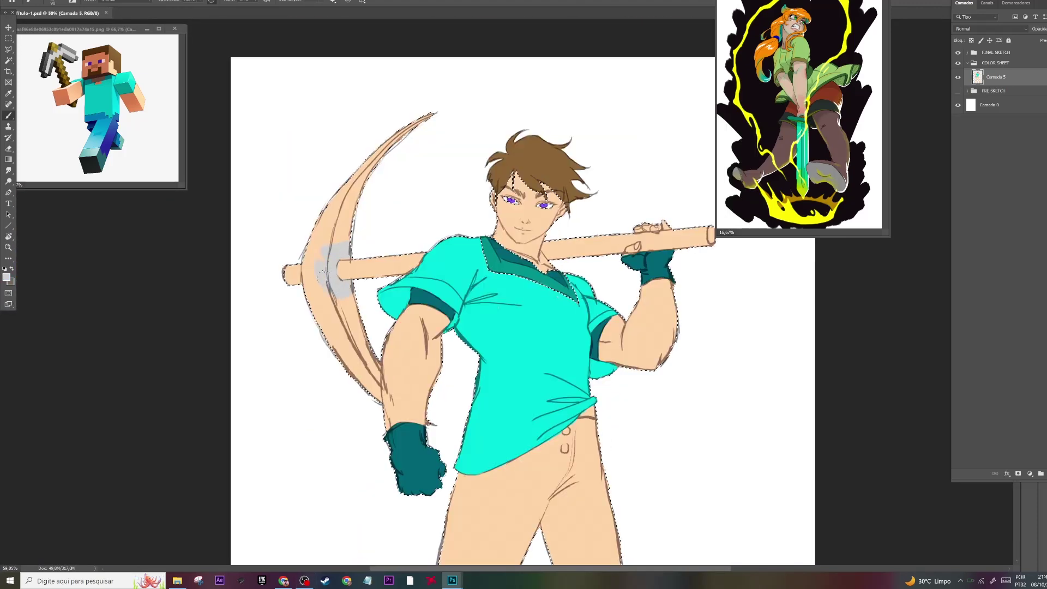
pyautogui.moveTo(414, 120); pyautogui.dragTo(306, 305)
pyautogui.moveTo(289, 240); pyautogui.dragTo(382, 415)
pyautogui.moveTo(431, 115); pyautogui.dragTo(349, 197)
# Step: Select the skin-toned areas and paint the pickaxe handle ochre yellow along its full length
pyautogui.moveTo(536, 231); pyautogui.dragTo(504, 193)
pyautogui.press('w')
pyautogui.press('b')
pyautogui.moveTo(256, 187)
pyautogui.mouseDown()
pyautogui.moveTo(622, 153)
pyautogui.moveTo(611, 161)
pyautogui.mouseUp()
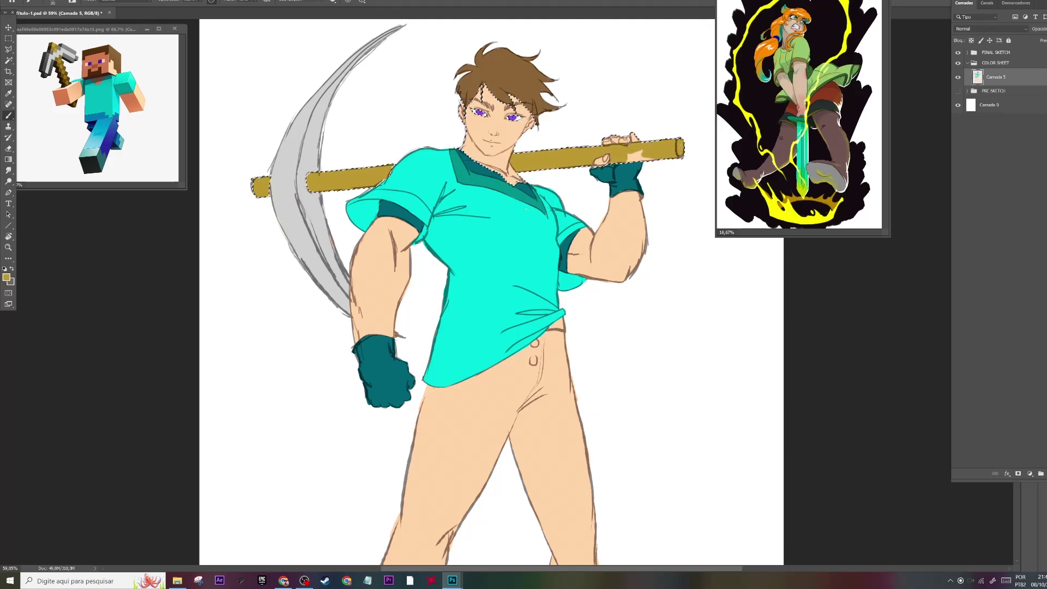
# Step: Select the trouser area and paint the trousers blue and the belt reddish brown
pyautogui.moveTo(491, 382)
pyautogui.mouseDown()
pyautogui.moveTo(520, 175)
pyautogui.moveTo(597, 137)
pyautogui.mouseUp()
pyautogui.press('w')
pyautogui.click(518, 300)
pyautogui.keyDown('alt'); pyautogui.click(111, 117); pyautogui.keyUp('alt')
pyautogui.moveTo(600, 423); pyautogui.dragTo(600, 360)
pyautogui.moveTo(457, 398)
pyautogui.mouseDown()
pyautogui.moveTo(431, 377)
pyautogui.moveTo(561, 163)
pyautogui.moveTo(612, 346)
pyautogui.moveTo(605, 404)
pyautogui.mouseUp()
# Step: Select both boots and fill them with a dark grayish teal
pyautogui.hotkey('ctrl', 'd')
pyautogui.press('w')
pyautogui.click(417, 448)
pyautogui.hotkey('alt', 'BackSpace')
# Step: Paint the two trouser buttons golden yellow
pyautogui.press('b')
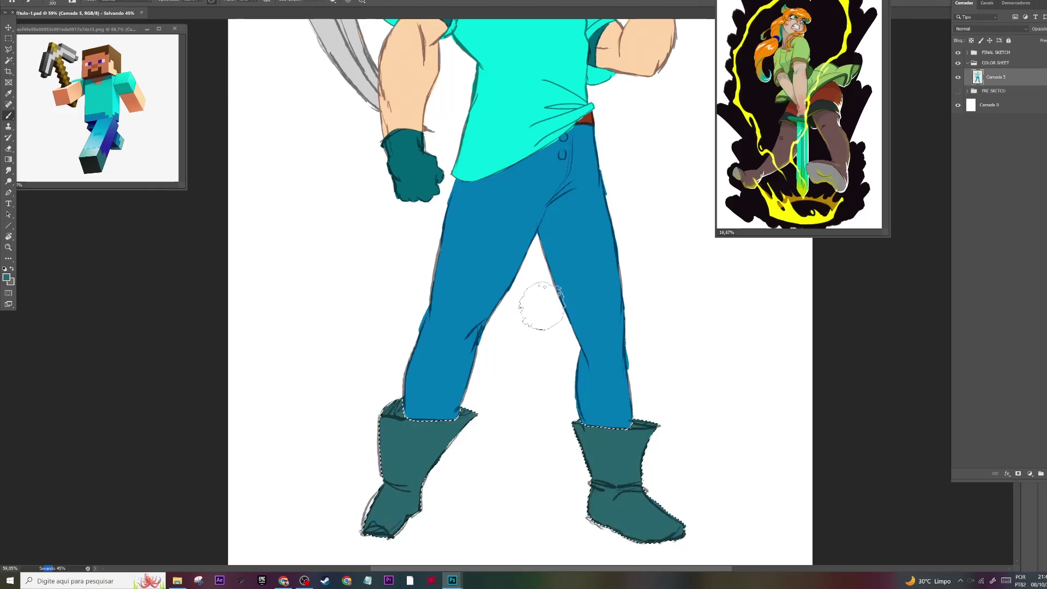
pyautogui.scroll(3, 523, 355)
pyautogui.hotkey('alt', 'BackSpace')
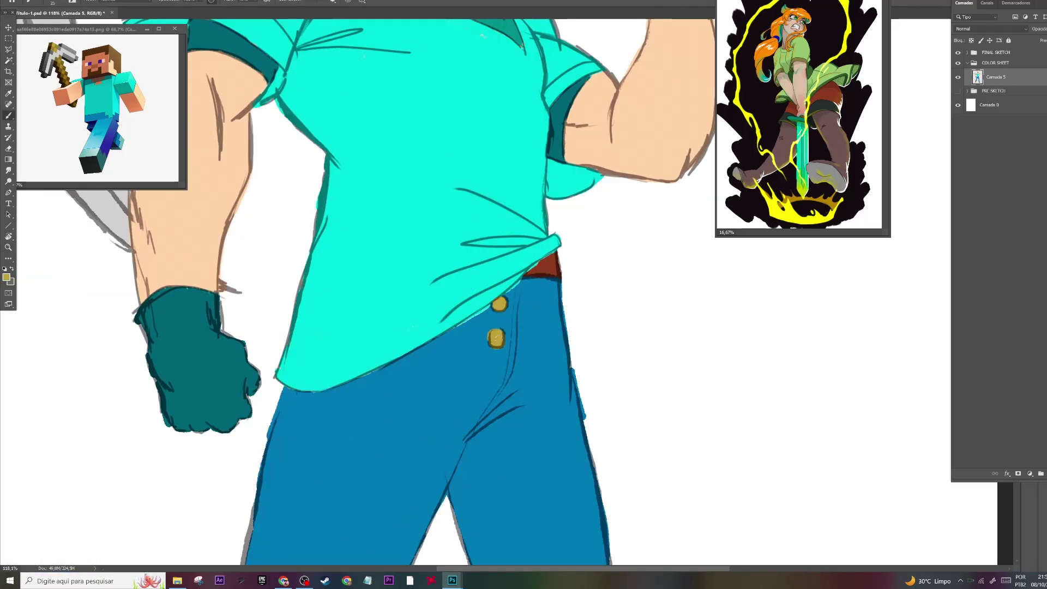
pyautogui.scroll(-5, 504, 340)
pyautogui.scroll(2, 504, 341)
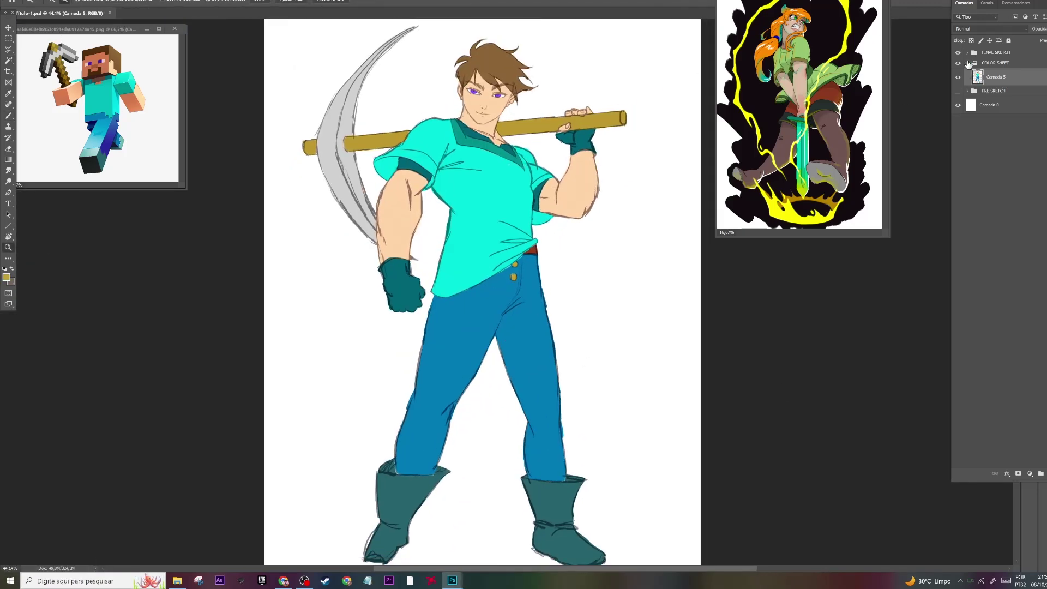
# Step: Collapse the COLOR SHEET group and create a SHADOW group at the top of the layer stack
pyautogui.click(970, 64)
pyautogui.hotkey('ctrl', 'g')
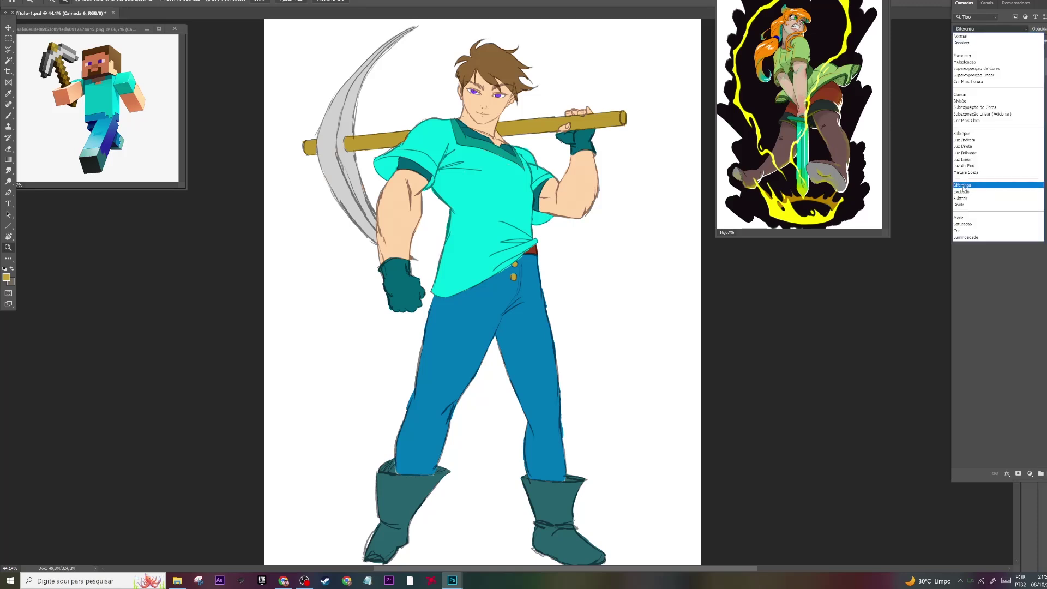
# Step: Hide the sketch, color and background layers in the reference illustration to examine its shadow layer
pyautogui.click(973, 75)
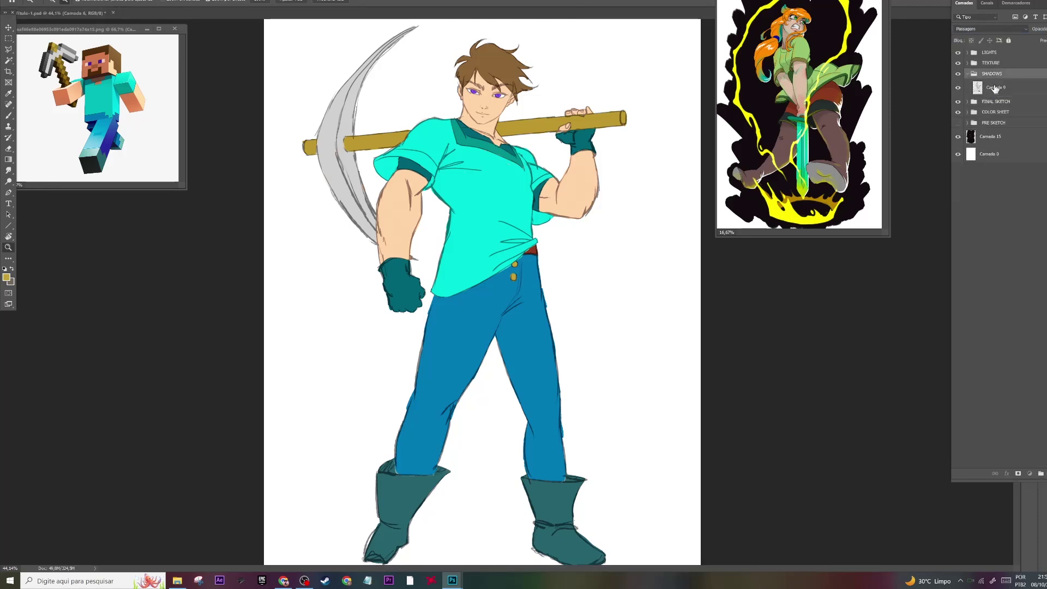
pyautogui.moveTo(959, 102); pyautogui.dragTo(959, 136)
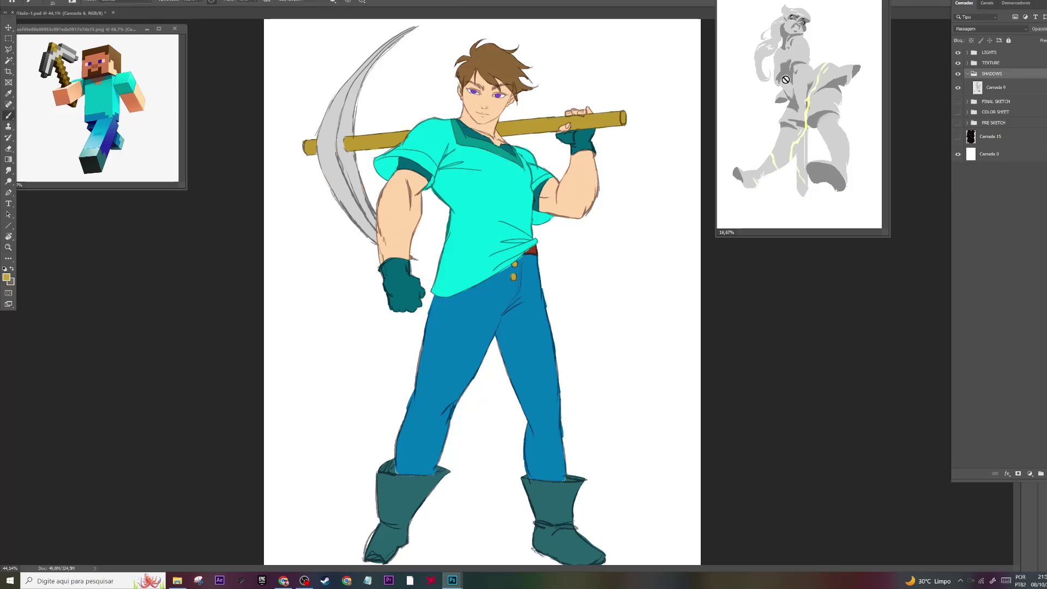
pyautogui.click(726, 258)
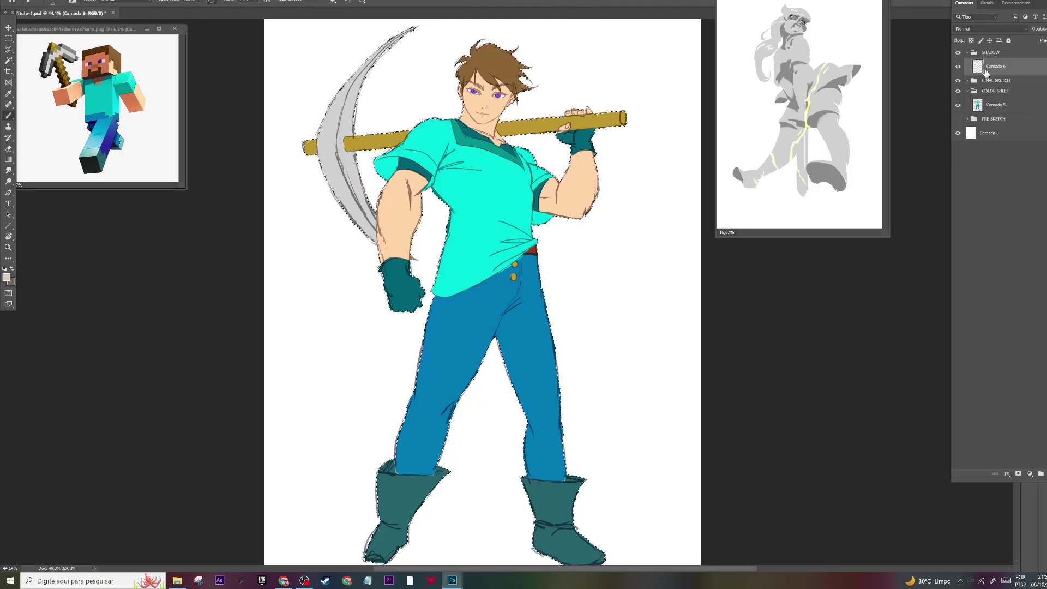
# Step: Fill the selected silhouette with light gray on the SHADOW group's layer and set its blending mode to Multiply
pyautogui.press('g')
pyautogui.click(480, 218)
pyautogui.click(992, 29)
pyautogui.click(976, 55)
# Step: Add a second shadow layer with Multiply blending and hide the flat color layer
pyautogui.hotkey('ctrl', 'shift', 'alt', 'n')
pyautogui.press('b')
pyautogui.click(992, 29)
pyautogui.click(977, 54)
pyautogui.scroll(3, 453, 44)
pyautogui.click(957, 123)
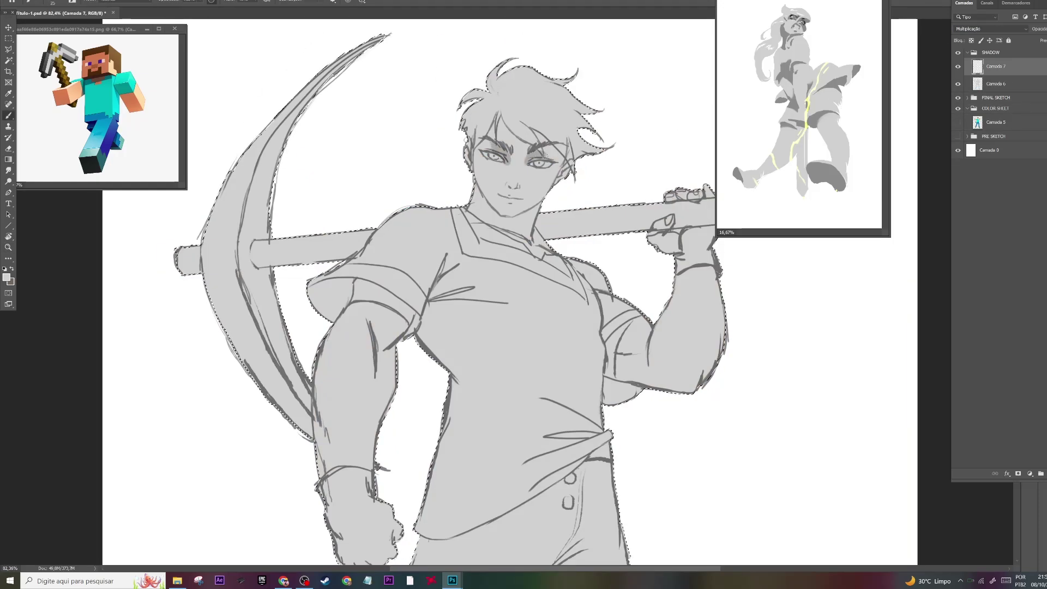
# Step: Paint darker shadows on the hair, nose, side of the face, neck and the pickaxe handle beside the head
pyautogui.moveTo(578, 111)
pyautogui.mouseDown()
pyautogui.moveTo(543, 139)
pyautogui.moveTo(480, 142)
pyautogui.mouseUp()
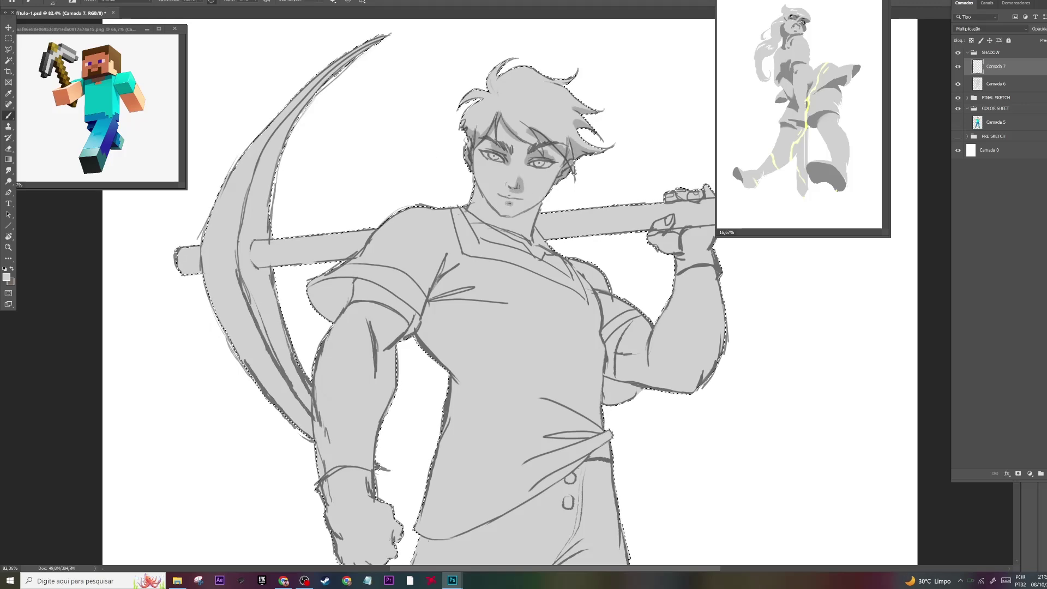
pyautogui.moveTo(494, 223); pyautogui.dragTo(516, 229)
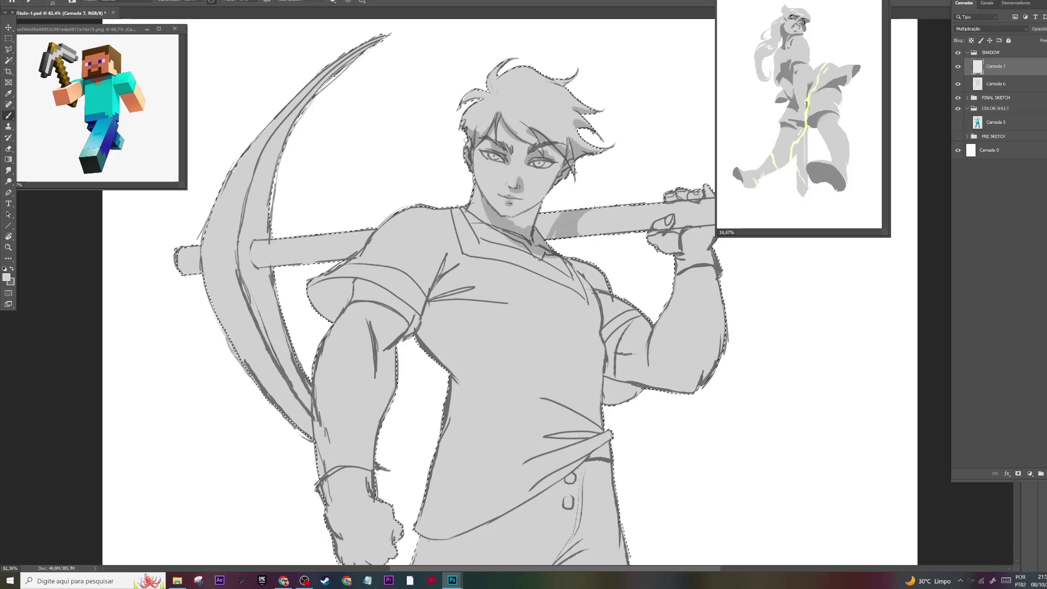
pyautogui.moveTo(577, 215); pyautogui.dragTo(581, 224)
pyautogui.moveTo(541, 147); pyautogui.dragTo(561, 161)
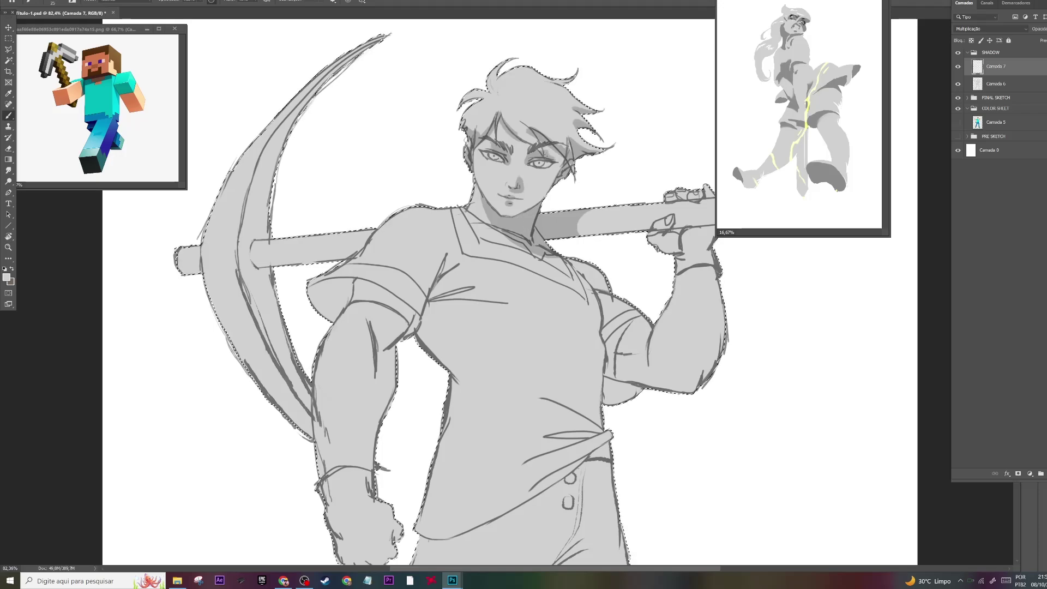
# Step: Paint shadows on the sleeves, arms, fist, pickaxe, shirt folds, trousers and boots on the second shadow layer
pyautogui.scroll(-3, 524, 294)
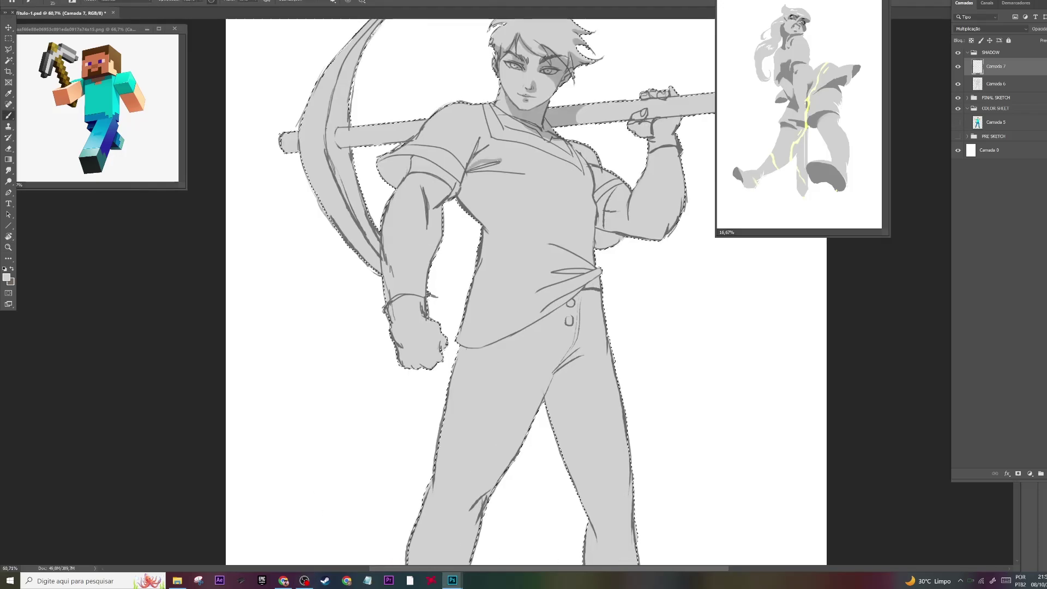
pyautogui.moveTo(516, 165); pyautogui.dragTo(473, 224)
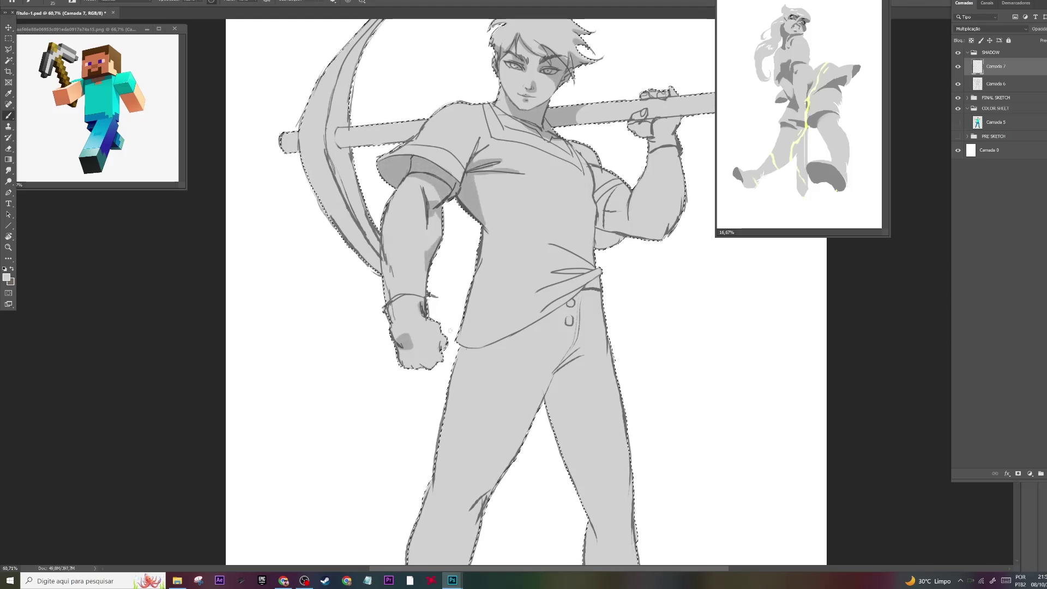
pyautogui.moveTo(548, 268)
pyautogui.mouseDown()
pyautogui.moveTo(592, 271)
pyautogui.moveTo(492, 341)
pyautogui.mouseUp()
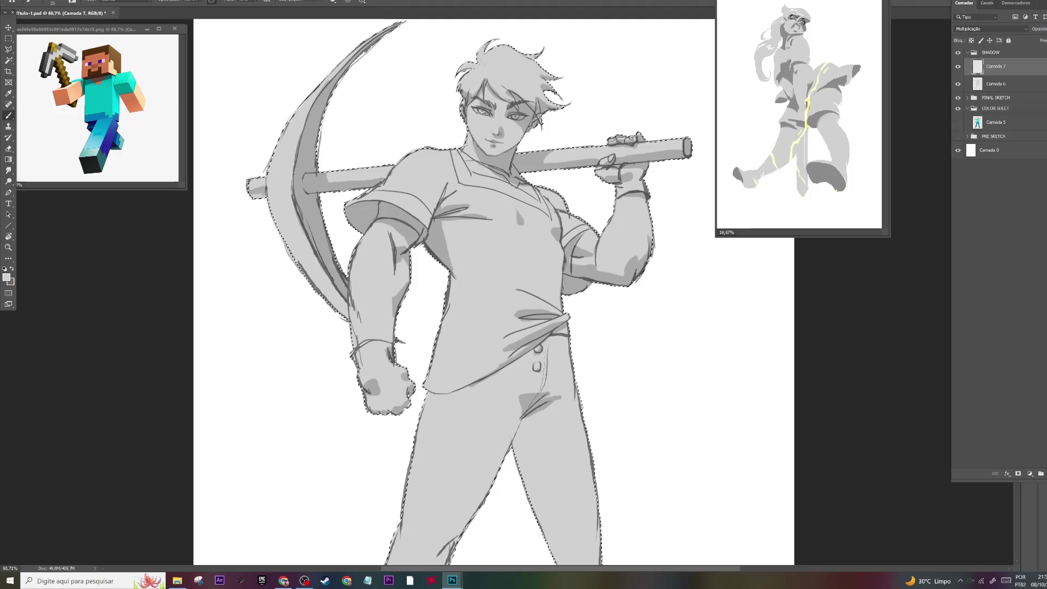
pyautogui.scroll(-3, 412, 317)
pyautogui.scroll(3, 583, 402)
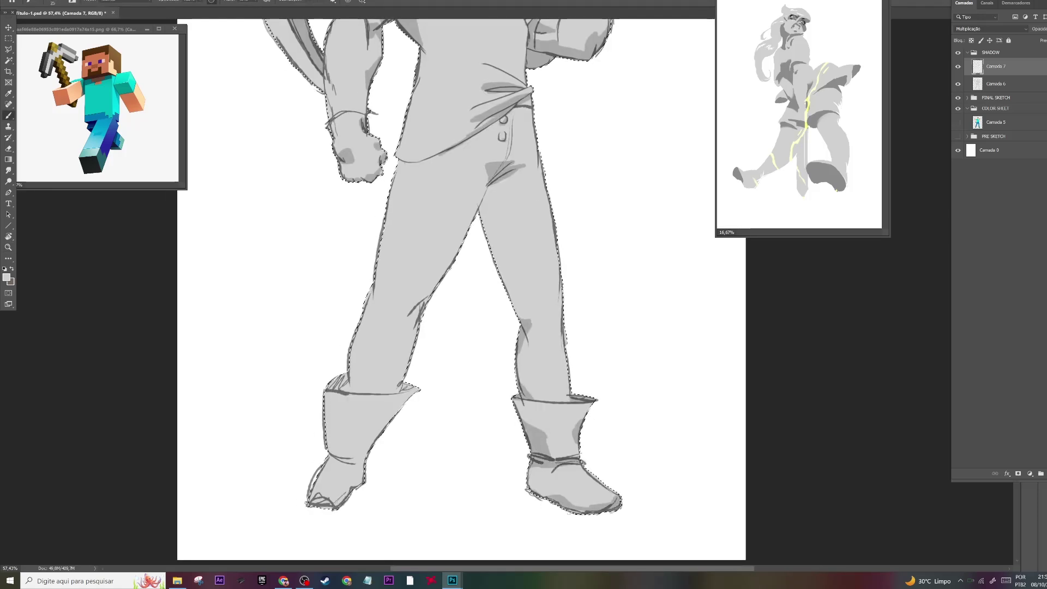
pyautogui.scroll(-2, 461, 289)
pyautogui.hscroll(-3, 461, 289)
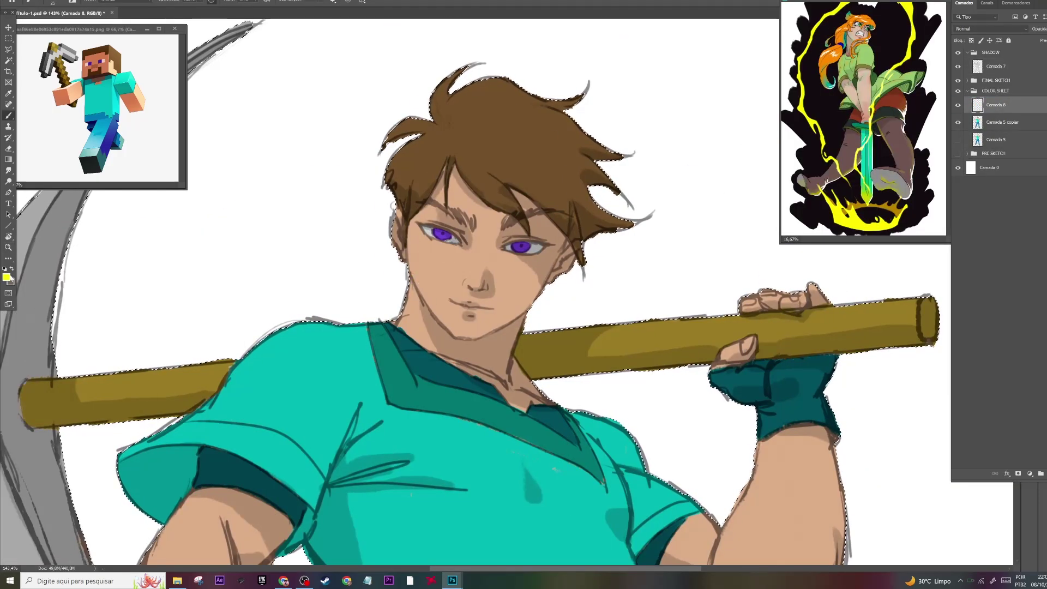
# Step: Paint yellow light along the jaw, neck and nose, and blended reddish blush around the eyes, nose, cheeks and chin on a new layer
pyautogui.moveTo(414, 257); pyautogui.dragTo(431, 327)
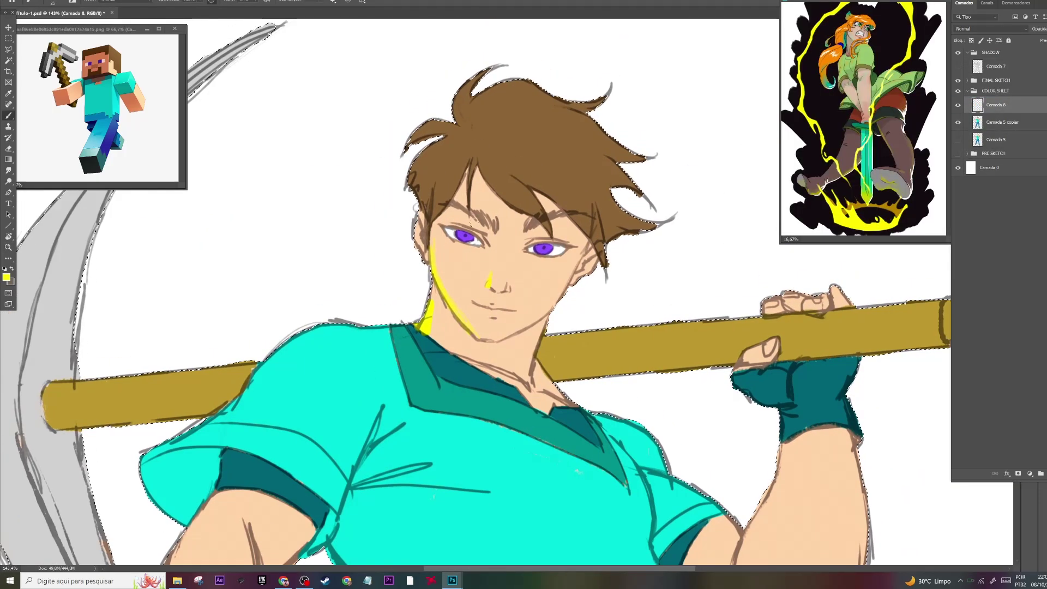
pyautogui.hotkey('ctrl', 'shift', 'alt', 'n')
pyautogui.moveTo(484, 225)
pyautogui.mouseDown()
pyautogui.moveTo(474, 240)
pyautogui.moveTo(573, 245)
pyautogui.mouseUp()
pyautogui.moveTo(500, 267); pyautogui.dragTo(501, 307)
pyautogui.moveTo(441, 256); pyautogui.dragTo(448, 289)
pyautogui.moveTo(556, 288); pyautogui.dragTo(543, 312)
pyautogui.moveTo(484, 316); pyautogui.dragTo(497, 317)
pyautogui.press('r')
pyautogui.rightClick(493, 246)
pyautogui.press('Escape')
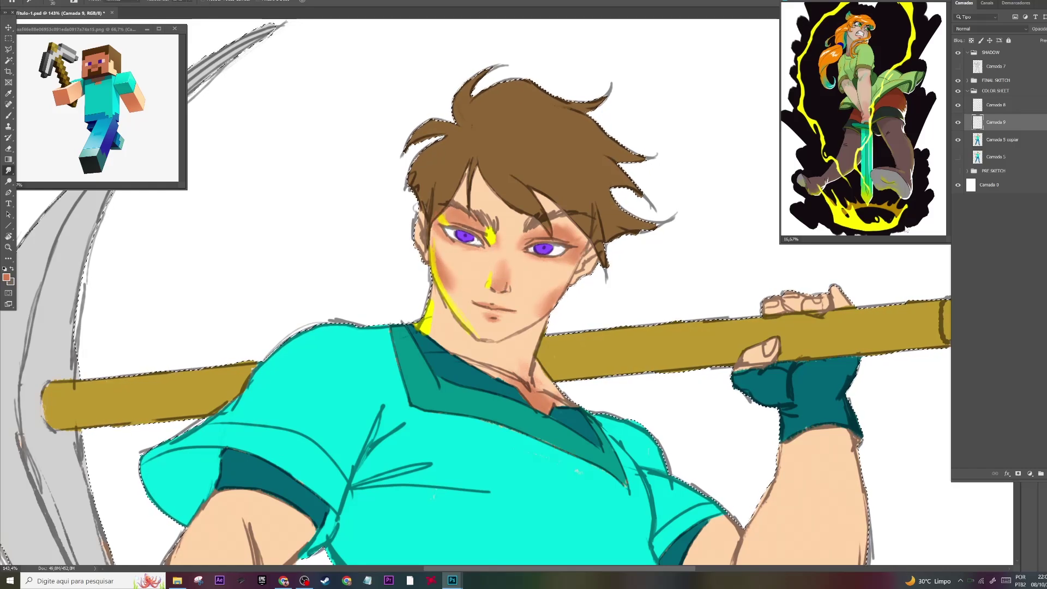
# Step: Shift the blush toward pink with Hue/Saturation and merge the blush and yellow light layers into the color layer
pyautogui.hotkey('ctrl', 'u')
pyautogui.moveTo(731, 68); pyautogui.dragTo(714, 71)
pyautogui.click(834, 29)
pyautogui.press('b')
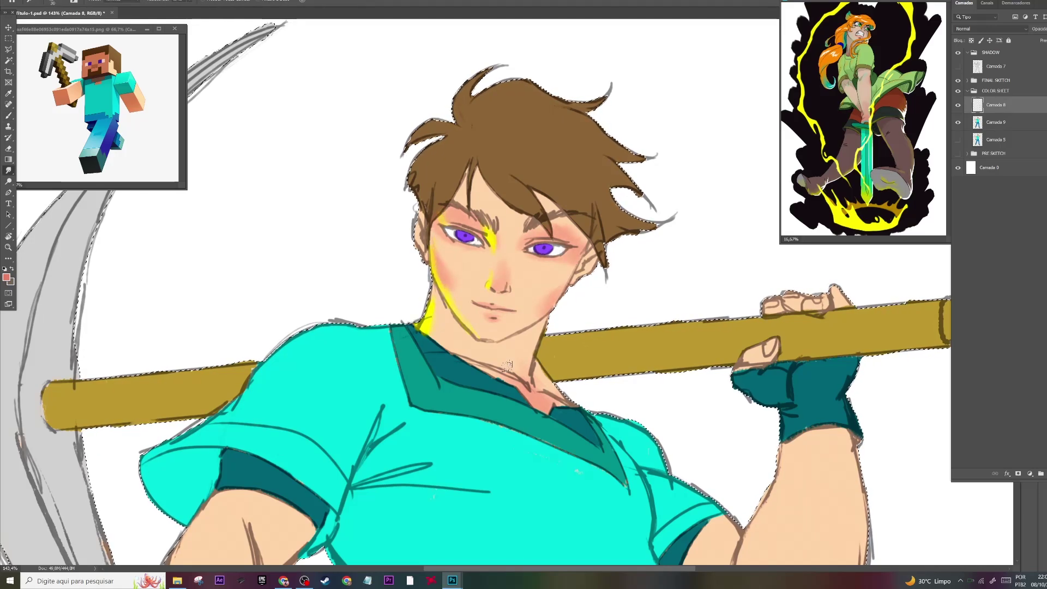
pyautogui.hotkey('ctrl', 'e')
# Step: Paint yellow light on the hair beside the ear and cyan light on the opposite hair tips, jaw and neck on a new layer
pyautogui.press('b')
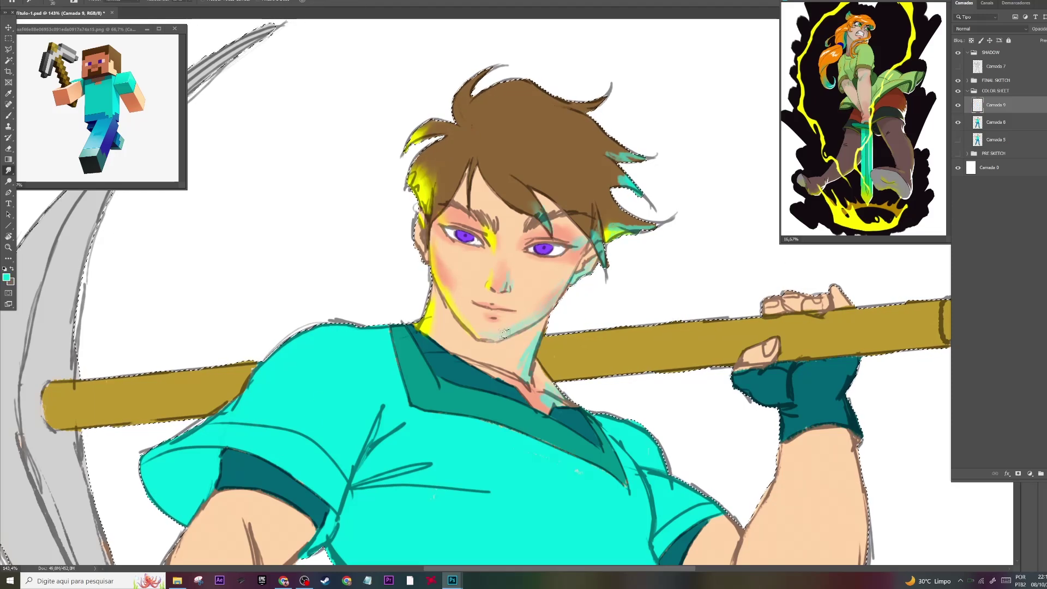
pyautogui.scroll(-3, 543, 389)
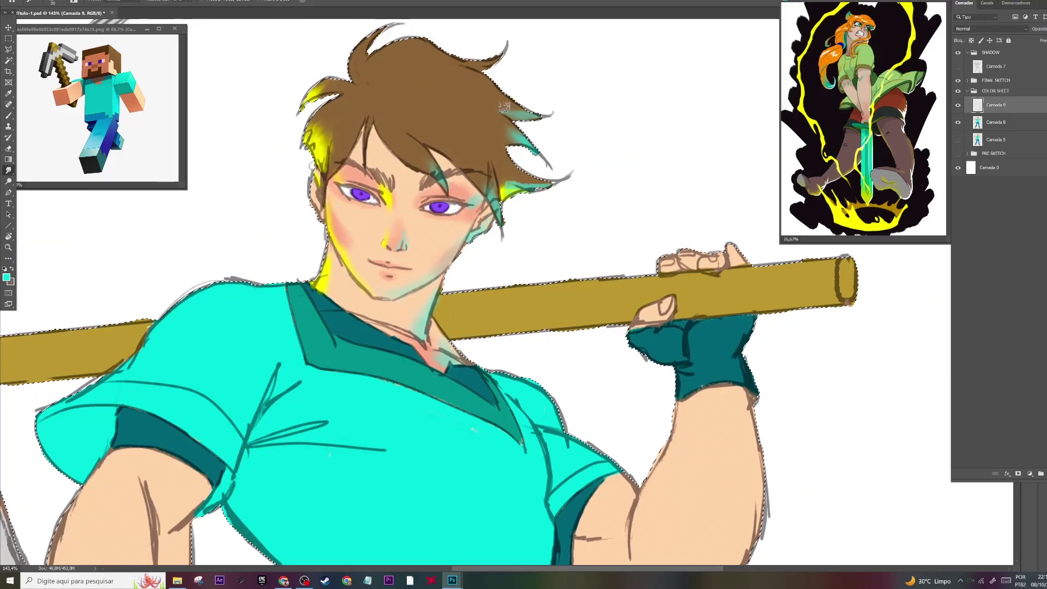
pyautogui.scroll(-3, 544, 388)
# Step: Paint yellow light strokes on the pickaxe, handle, sleeve, arm, glove and shirt folds, and cyan light on the pickaxe's upper tip
pyautogui.scroll(1, 544, 388)
pyautogui.moveTo(491, 327); pyautogui.dragTo(534, 273)
pyautogui.moveTo(352, 431)
pyautogui.mouseDown()
pyautogui.moveTo(341, 507)
pyautogui.moveTo(382, 535)
pyautogui.mouseUp()
pyautogui.moveTo(472, 343); pyautogui.dragTo(485, 358)
pyautogui.moveTo(472, 267); pyautogui.dragTo(489, 271)
pyautogui.moveTo(491, 381); pyautogui.dragTo(534, 153)
pyautogui.moveTo(491, 436); pyautogui.dragTo(490, 201)
pyautogui.moveTo(644, 49); pyautogui.dragTo(632, 349)
pyautogui.moveTo(632, 49); pyautogui.dragTo(828, 370)
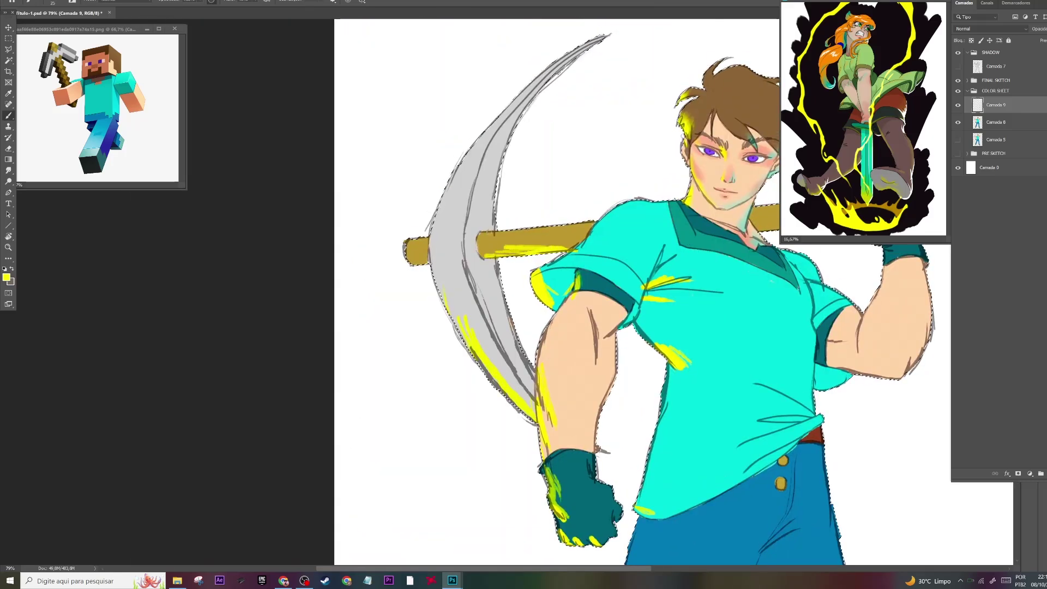
pyautogui.moveTo(491, 327); pyautogui.dragTo(368, 292)
pyautogui.moveTo(404, 144); pyautogui.dragTo(416, 180)
# Step: Choose a bright green and paint light strokes on the far sleeve, shirt knot and trousers, with cyan on the handle end and raised forearm
pyautogui.click(7, 277)
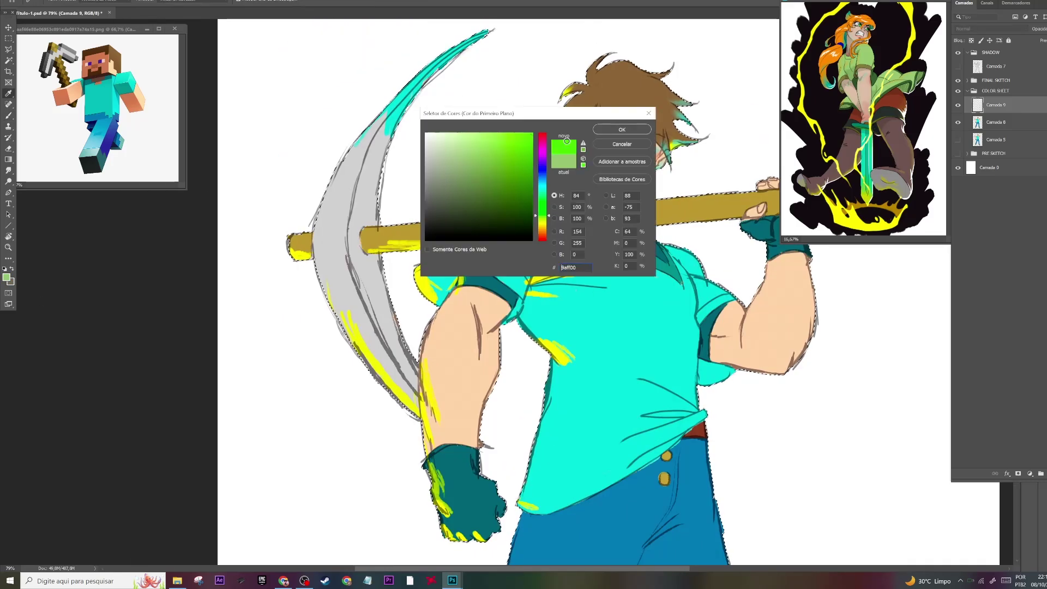
pyautogui.press('Return')
pyautogui.press('b')
pyautogui.moveTo(556, 273); pyautogui.dragTo(446, 148)
pyautogui.moveTo(546, 273); pyautogui.dragTo(546, 338)
pyautogui.moveTo(546, 436); pyautogui.dragTo(541, 256)
pyautogui.moveTo(546, 464)
pyautogui.mouseDown()
pyautogui.moveTo(615, 255)
pyautogui.moveTo(615, 487)
pyautogui.moveTo(582, 588)
pyautogui.mouseUp()
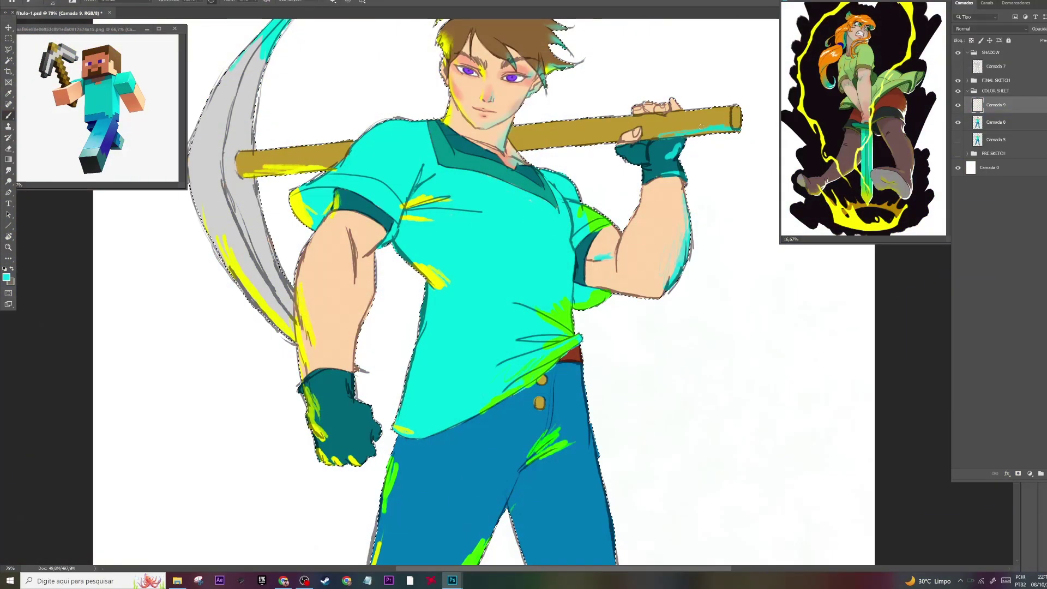
# Step: Smudge the yellow, green and cyan light strokes into the handle, arms, glove, shirt, trousers and boots
pyautogui.press('r')
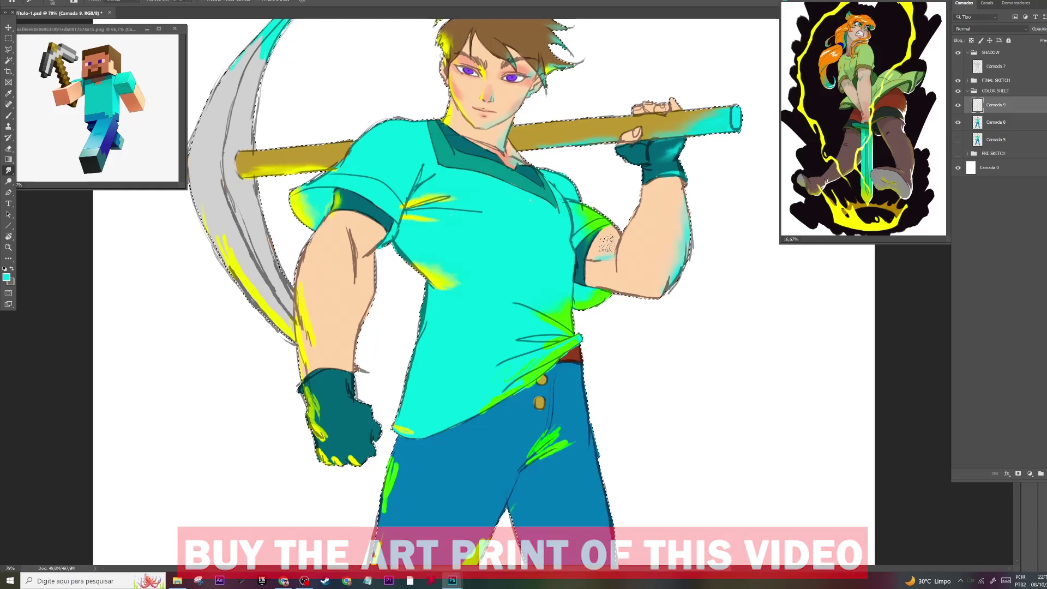
pyautogui.moveTo(305, 298); pyautogui.dragTo(361, 175)
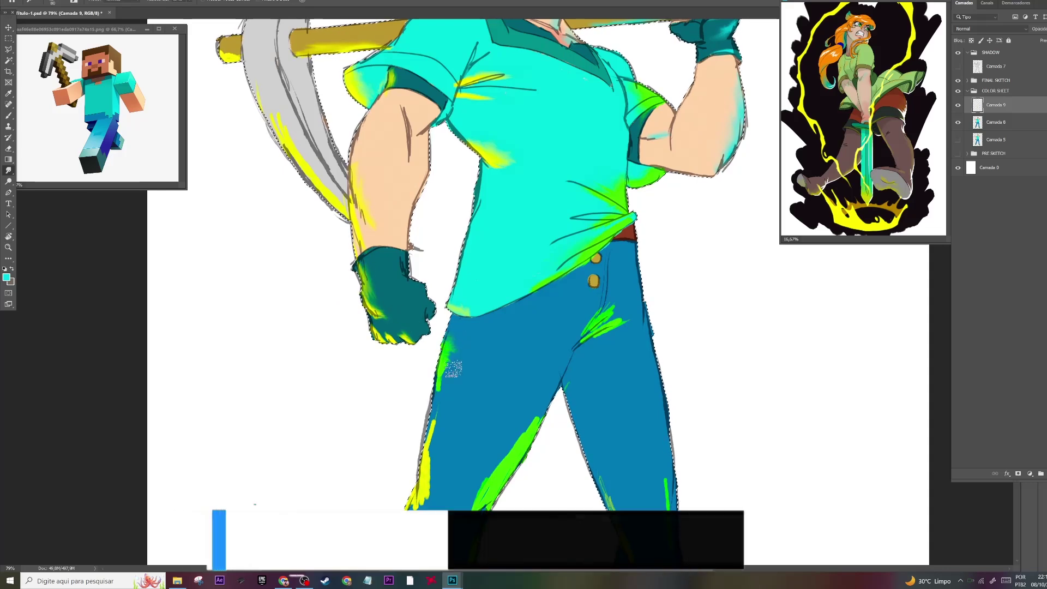
pyautogui.moveTo(379, 297); pyautogui.dragTo(400, 139)
pyautogui.moveTo(511, 299); pyautogui.dragTo(487, 380)
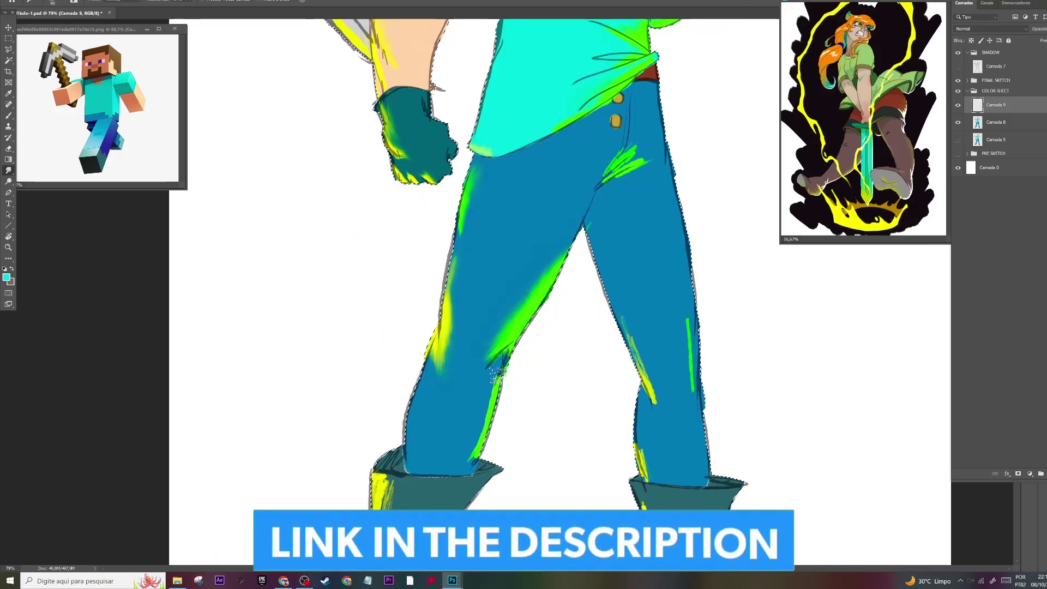
pyautogui.moveTo(562, 272); pyautogui.dragTo(583, 142)
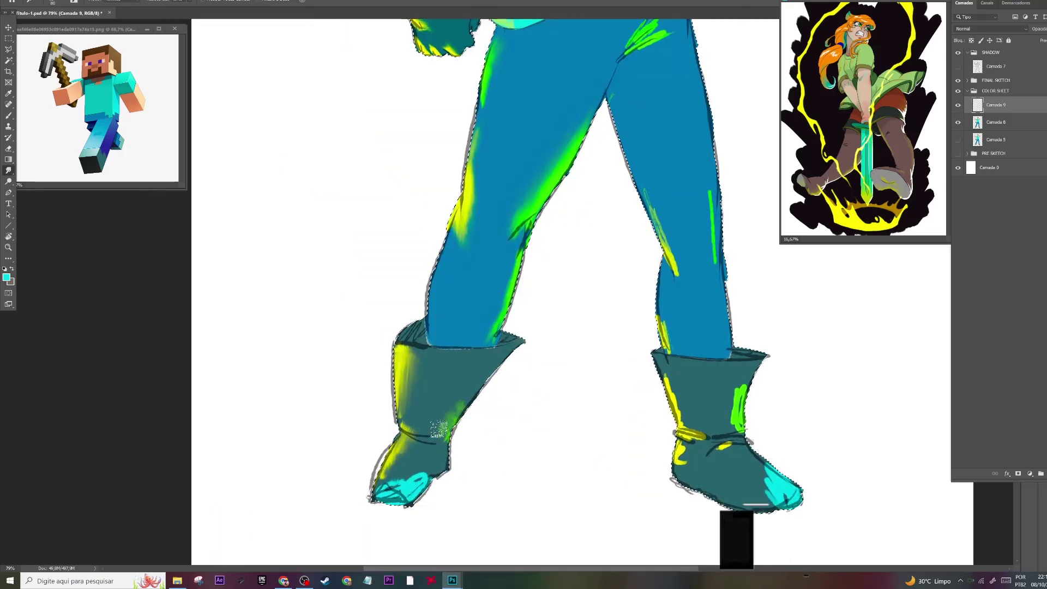
pyautogui.moveTo(518, 81); pyautogui.dragTo(437, 491)
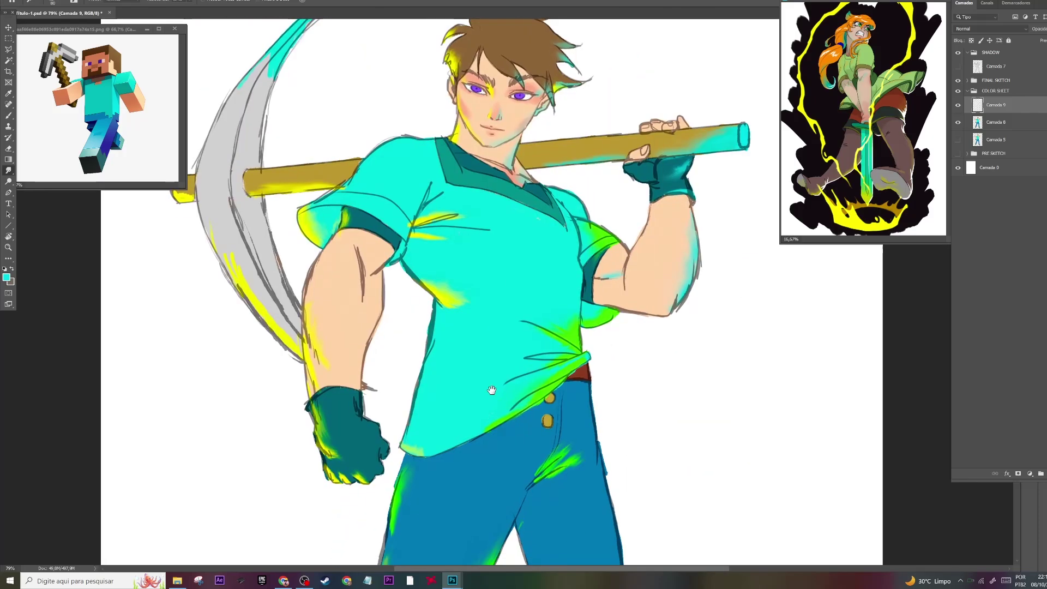
pyautogui.scroll(-3, 436, 491)
pyautogui.moveTo(385, 541); pyautogui.dragTo(396, 460)
pyautogui.scroll(3, 395, 459)
pyautogui.press('b')
pyautogui.moveTo(513, 33); pyautogui.dragTo(545, 43)
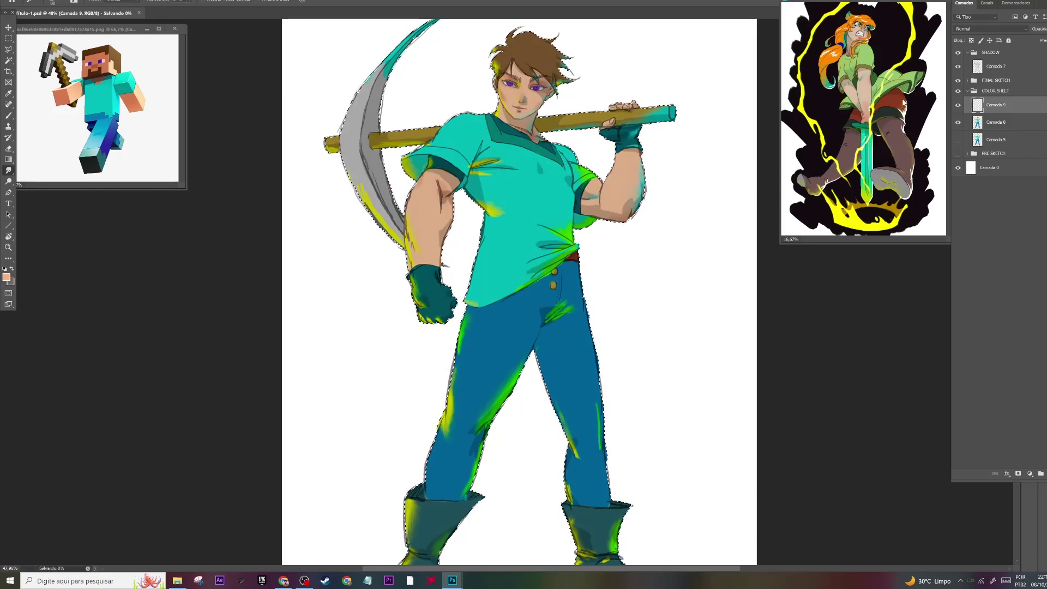
# Step: Show the shadow layer and merge the colored light layer with the color layer beneath it
pyautogui.click(958, 66)
pyautogui.keyDown('shift'); pyautogui.click(987, 119); pyautogui.keyUp('shift')
pyautogui.hotkey('ctrl', 'e')
pyautogui.press('b')
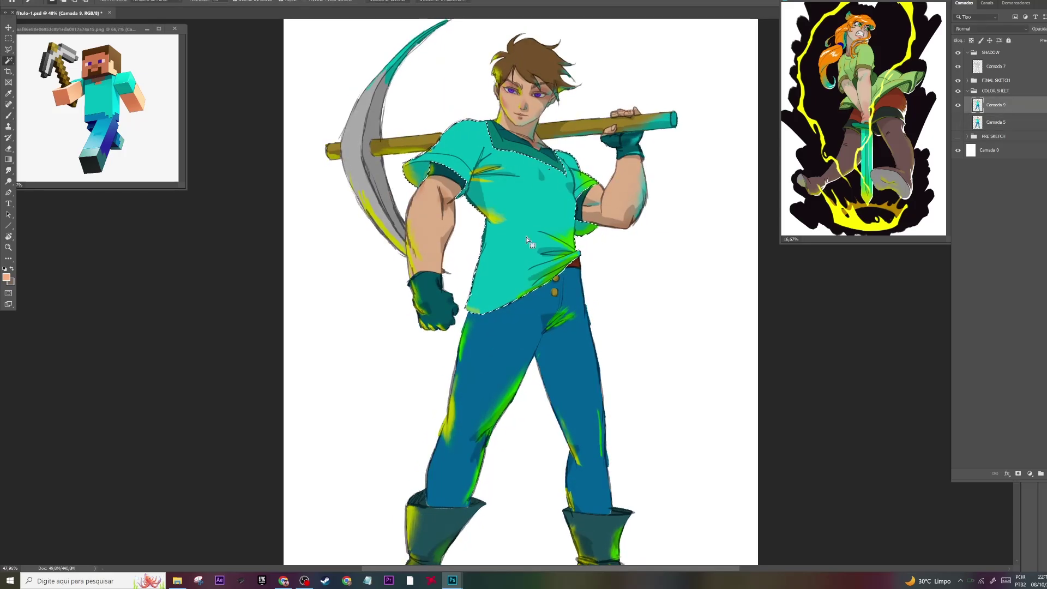
# Step: Clear the selection around the shirt
pyautogui.scroll(4, 466, 164)
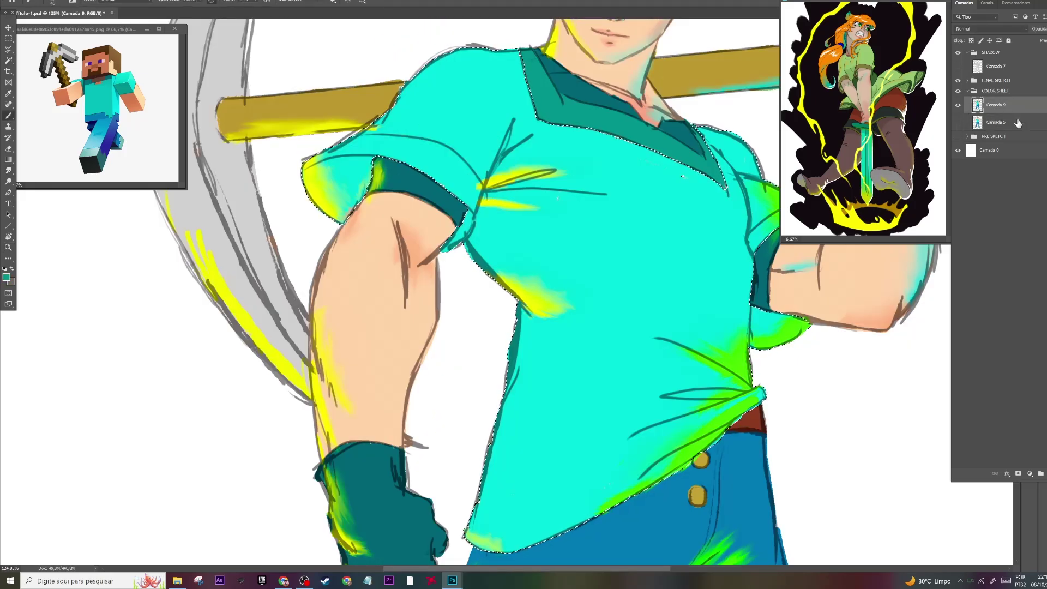
pyautogui.press('z')
pyautogui.hotkey('ctrl', '0')
pyautogui.hotkey('ctrl', 'd')
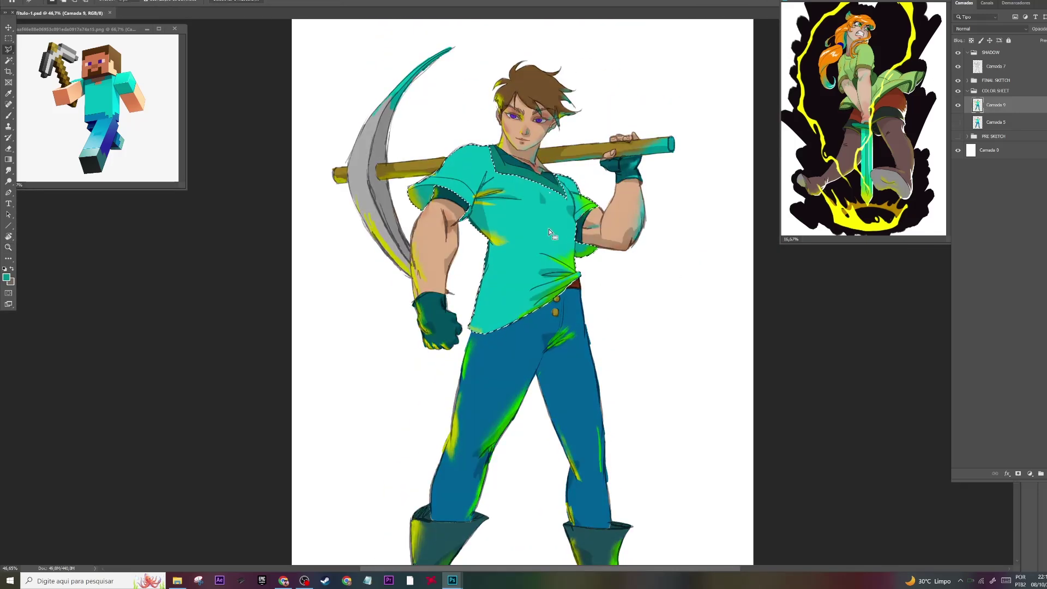
# Step: Expand the TEXTURE group in the reference illustration to examine its layers
pyautogui.click(967, 52)
pyautogui.hotkey('ctrl', 'o')
pyautogui.press('Escape')
pyautogui.press('l')
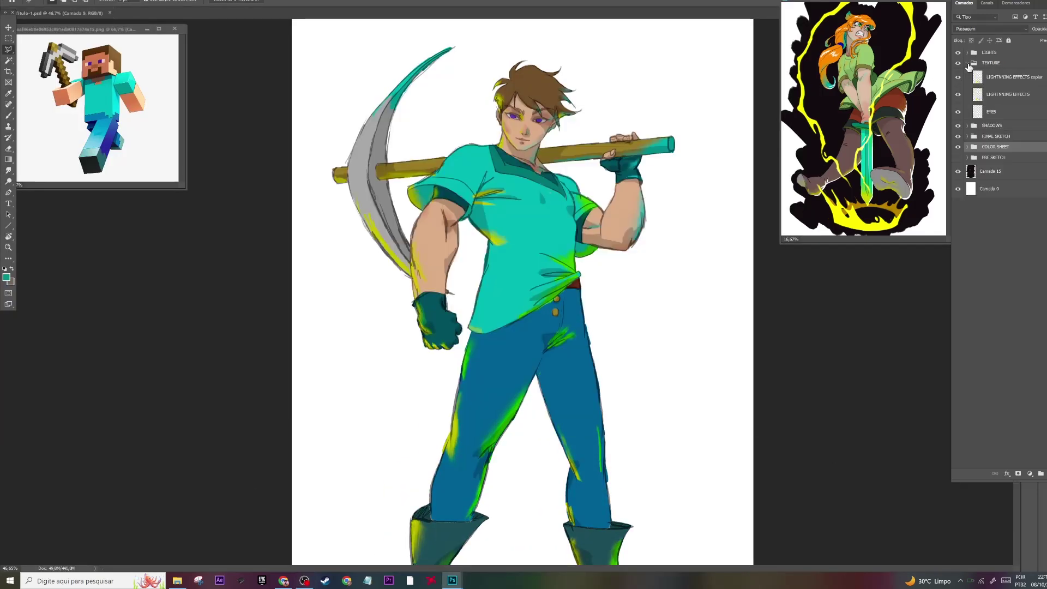
# Step: Create a TEXTURE group above the SHADOW group and add a layer named eyes
pyautogui.hotkey('ctrl', 'g')
pyautogui.press('Return')
pyautogui.hotkey('ctrl', 'shift', 'n')
pyautogui.write('eyes')
pyautogui.press('Return')
# Step: Draw black outlines around both eyes and black hair strokes over the eyebrows
pyautogui.press('z')
pyautogui.moveTo(521, 121); pyautogui.dragTo(551, 122)
pyautogui.press('b')
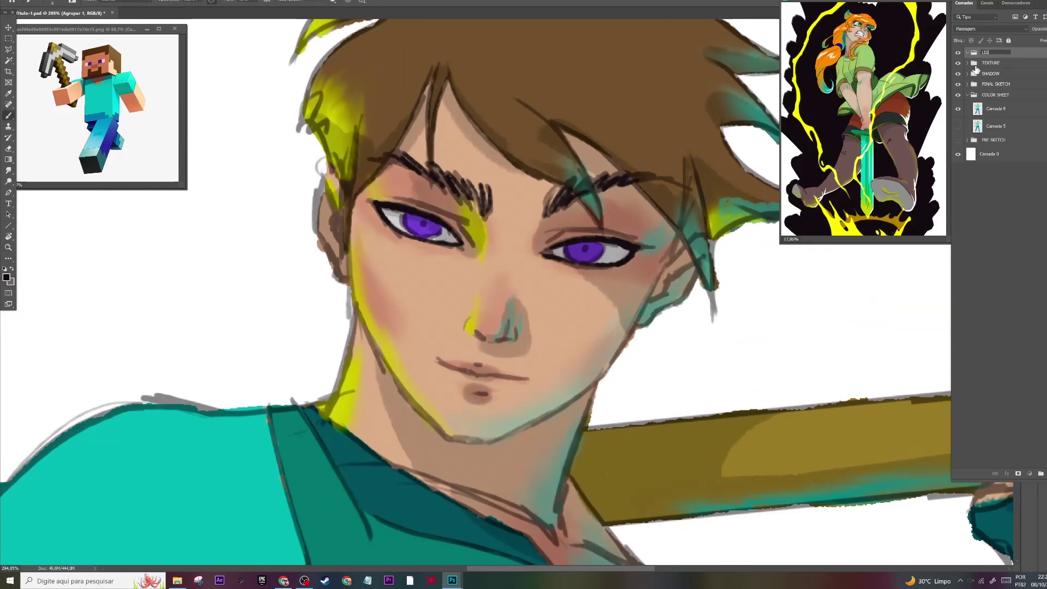
# Step: Create a LIGHTS group with a new layer and paint white highlights on the hair and nose tip
pyautogui.hotkey('ctrl', 'shift', 'alt', 'n')
pyautogui.hotkey('ctrl', '-')
pyautogui.hotkey('ctrl', '-')
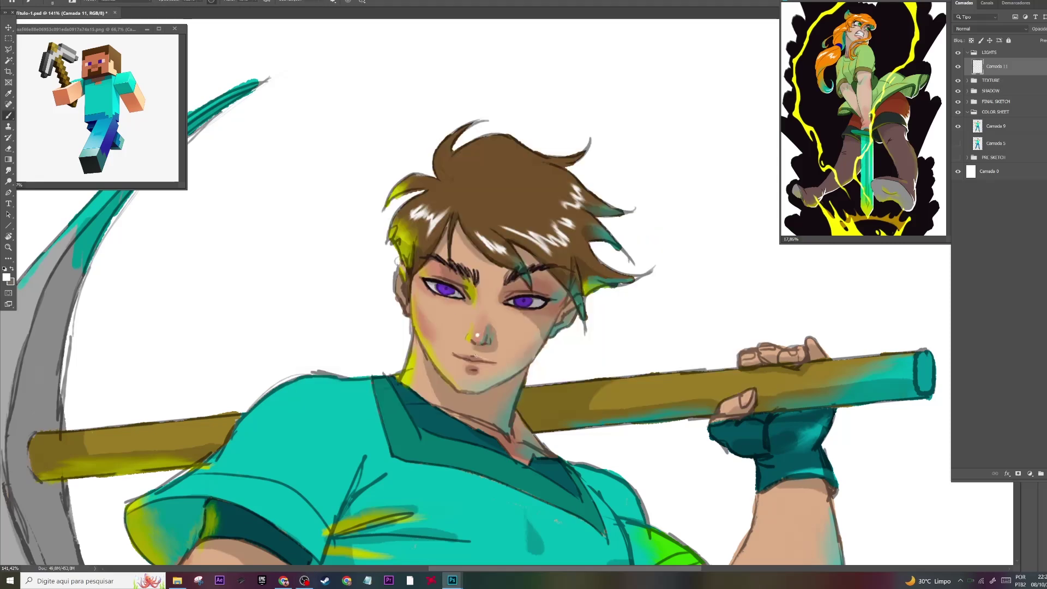
# Step: Touch up the purple irises on the color layer and expand the SHADOW group to work on its layer with the Eraser
pyautogui.keyDown('alt'); pyautogui.click(446, 294); pyautogui.keyUp('alt')
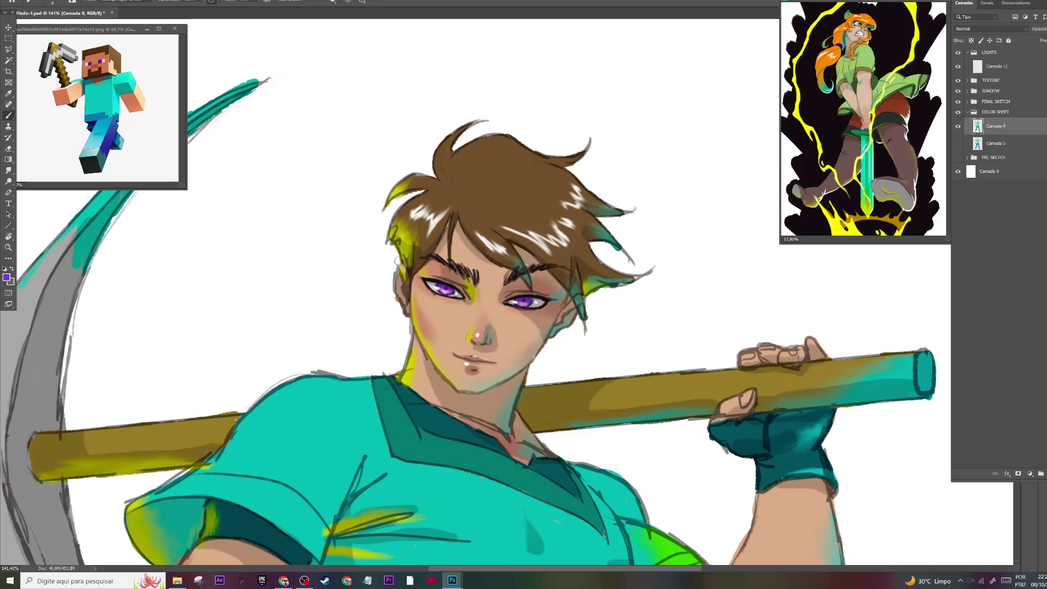
pyautogui.click(967, 91)
pyautogui.click(996, 105)
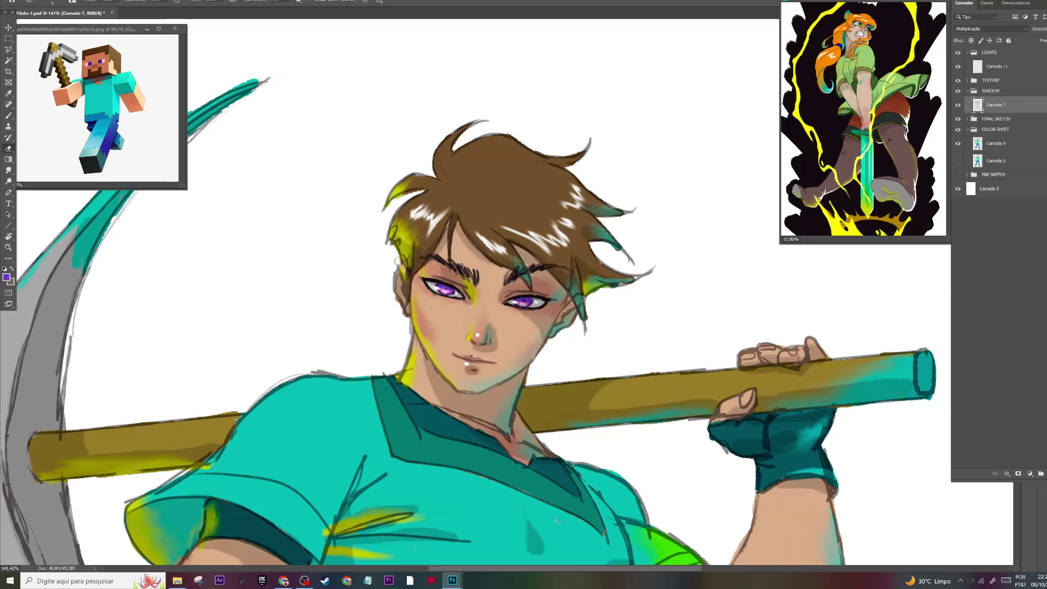
pyautogui.scroll(-3, 507, 294)
pyautogui.click(996, 66)
pyautogui.press('b')
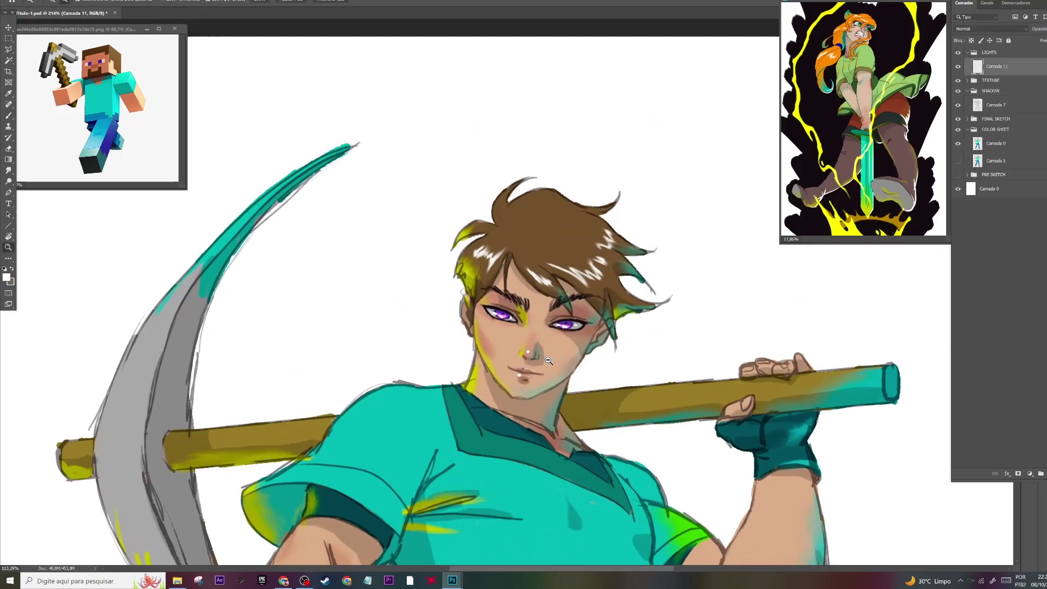
# Step: Paint a bright yellow backdrop around the character on a new layer just above the white background
pyautogui.keyDown('alt'); pyautogui.click(811, 165); pyautogui.keyUp('alt')
pyautogui.hotkey('ctrl', '0')
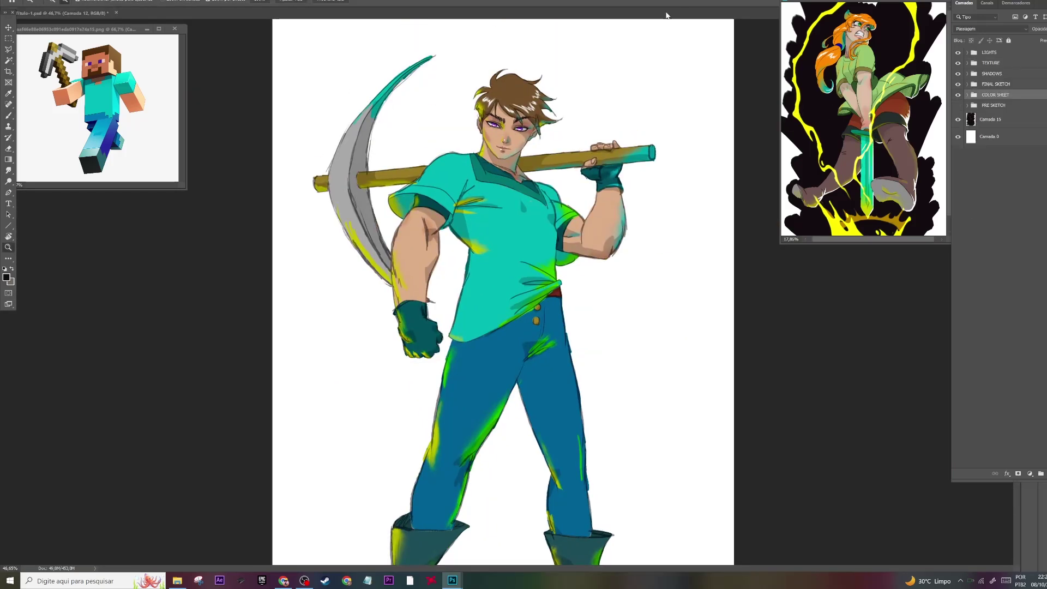
pyautogui.scroll(-2, 503, 292)
pyautogui.moveTo(436, 60)
pyautogui.mouseDown()
pyautogui.moveTo(627, 71)
pyautogui.moveTo(491, 382)
pyautogui.moveTo(567, 37)
pyautogui.moveTo(447, 240)
pyautogui.moveTo(643, 458)
pyautogui.mouseUp()
pyautogui.moveTo(567, 130)
pyautogui.mouseDown()
pyautogui.moveTo(563, 188)
pyautogui.moveTo(570, 152)
pyautogui.mouseUp()
# Step: Paint white rim light along the underside and end of the pickaxe handle and the raised glove's cuff on the LIGHTS layer
pyautogui.scroll(3, 578, 159)
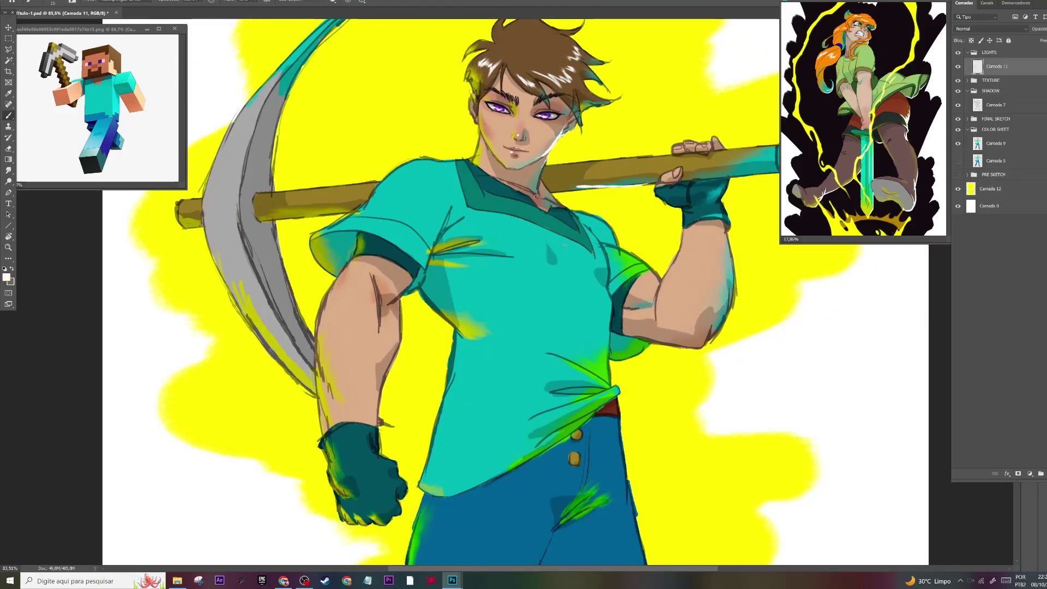
pyautogui.press('b')
pyautogui.hscroll(3, 645, 169)
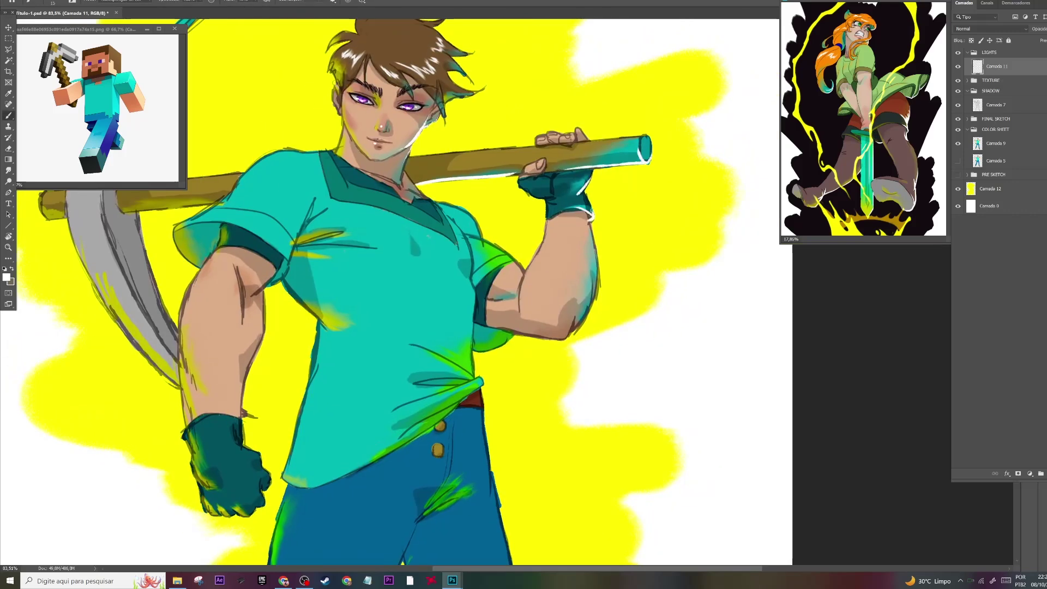
# Step: Paint white rim light along the raised forearm, hanging sleeve edge, belt, inner trouser leg and boot cuff on the LIGHTS layer
pyautogui.scroll(-8, 491, 327)
pyautogui.hscroll(-2, 491, 328)
pyautogui.moveTo(475, 267); pyautogui.dragTo(415, 331)
pyautogui.scroll(-4, 389, 422)
pyautogui.hscroll(-1, 470, 279)
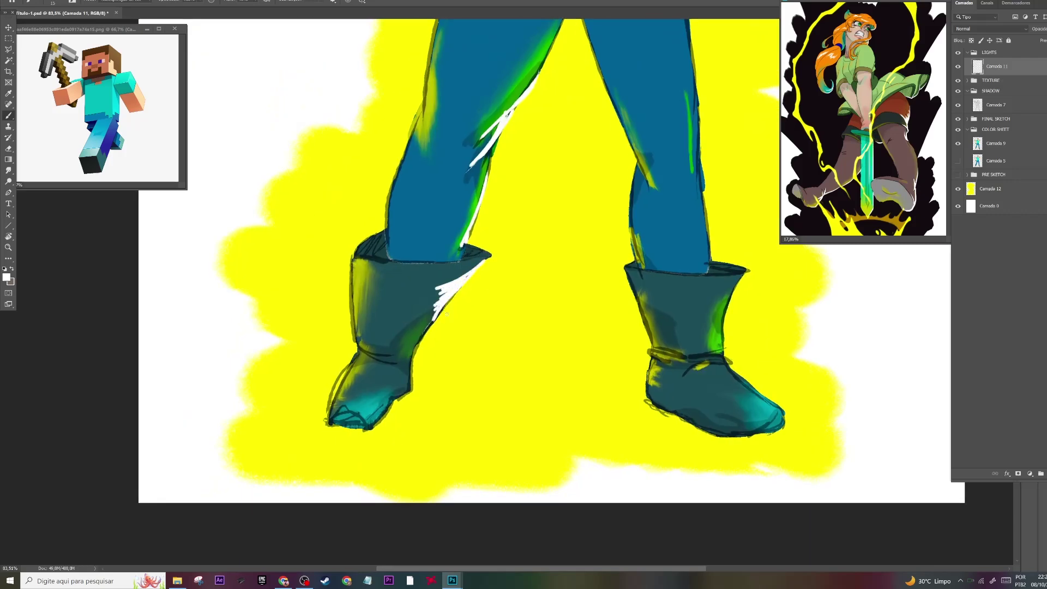
# Step: Add white highlights to the pickaxe blade and the other boot's inner edge, softening the strokes with the Smudge tool
pyautogui.scroll(12, 734, 289)
pyautogui.hscroll(-1, 478, 377)
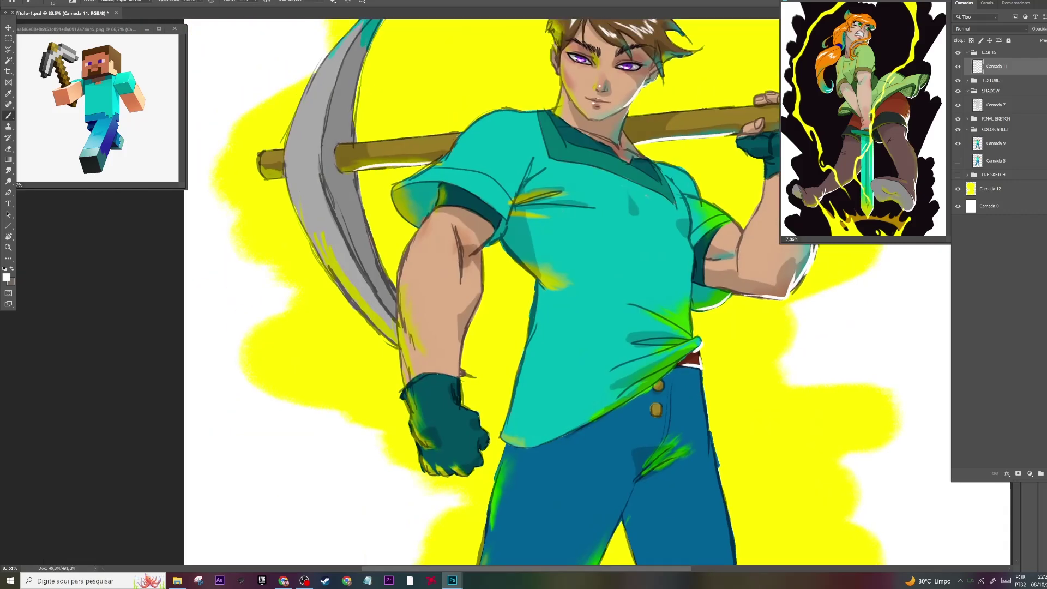
pyautogui.scroll(4, 345, 172)
pyautogui.scroll(-4, 507, 294)
pyautogui.scroll(-3, 508, 295)
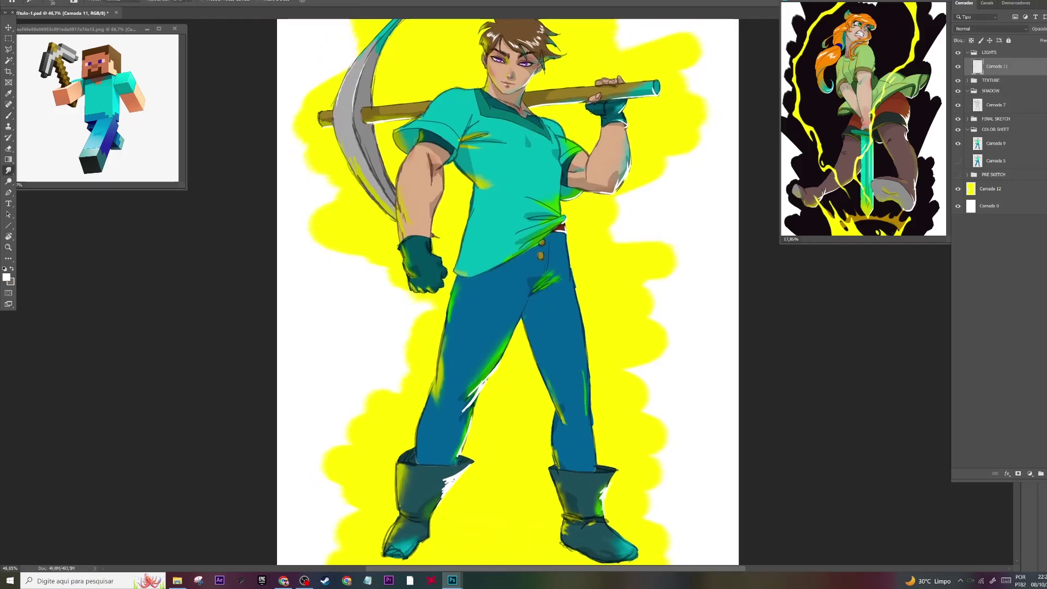
pyautogui.scroll(-1, 552, 261)
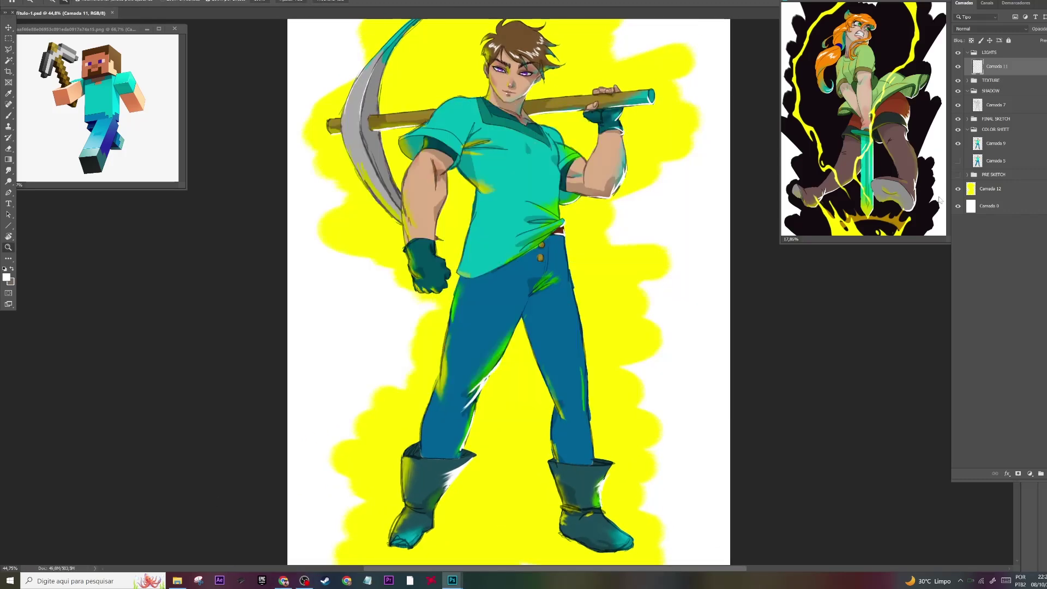
# Step: Replace the orange-haired swordswoman reference with the white-haired superheroine illustration and reopen the Minecraft Steve image in a floating window
pyautogui.hotkey('ctrl', 'w')
pyautogui.click(573, 206)
pyautogui.hotkey('ctrl', 'o')
pyautogui.doubleClick(365, 46)
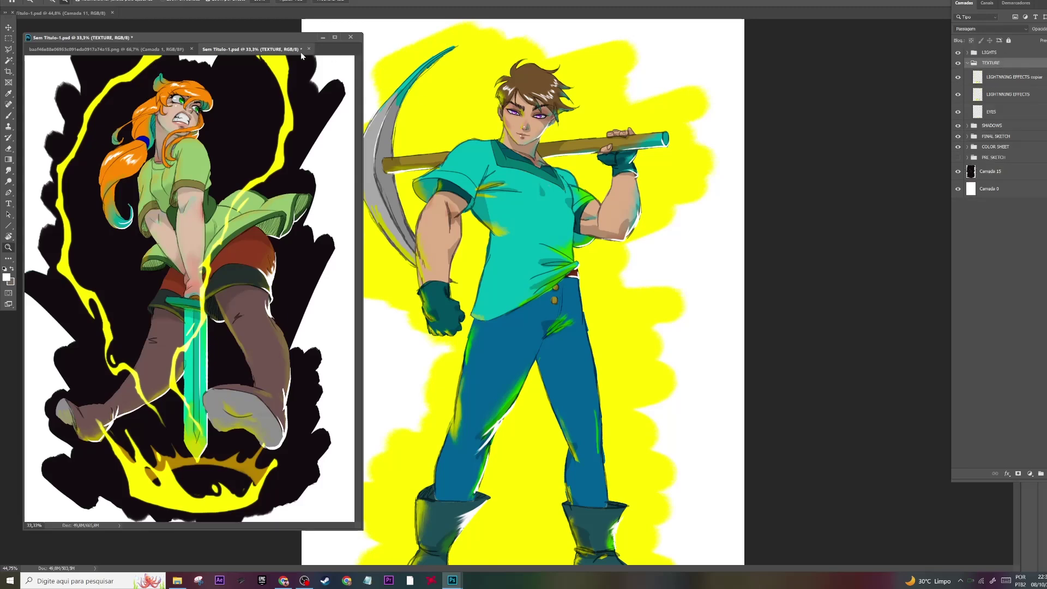
pyautogui.hotkey('ctrl', 'w')
pyautogui.hotkey('ctrl', 'o')
pyautogui.doubleClick(180, 46)
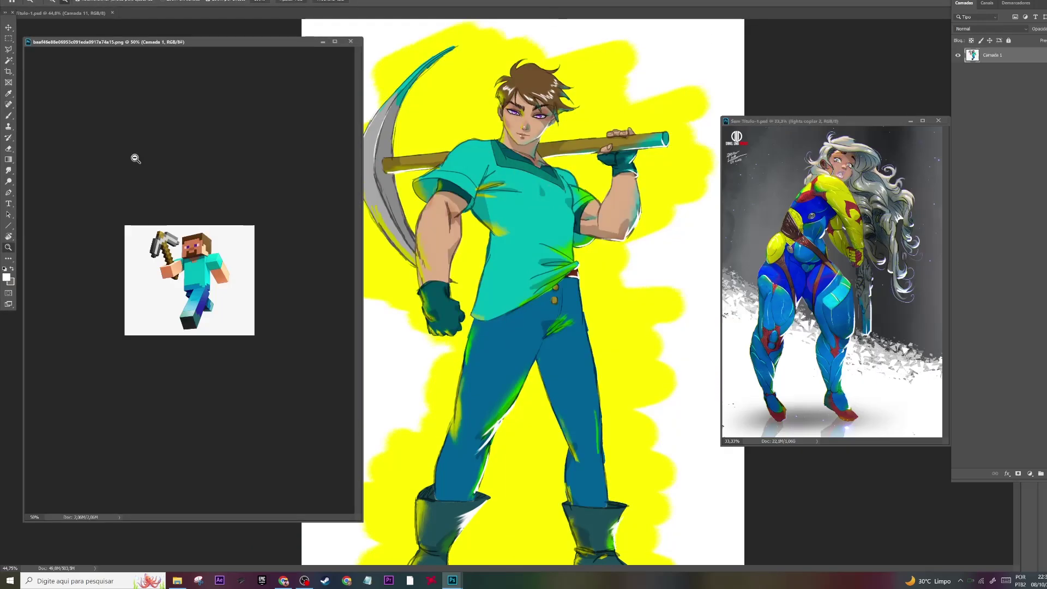
# Step: Shrink the Minecraft Steve reference window, collapse the SHADOW and COLOR SHEET groups, and put away the superheroine illustration
pyautogui.hotkey('ctrl', '-')
pyautogui.click(968, 130)
pyautogui.click(968, 90)
pyautogui.click(990, 81)
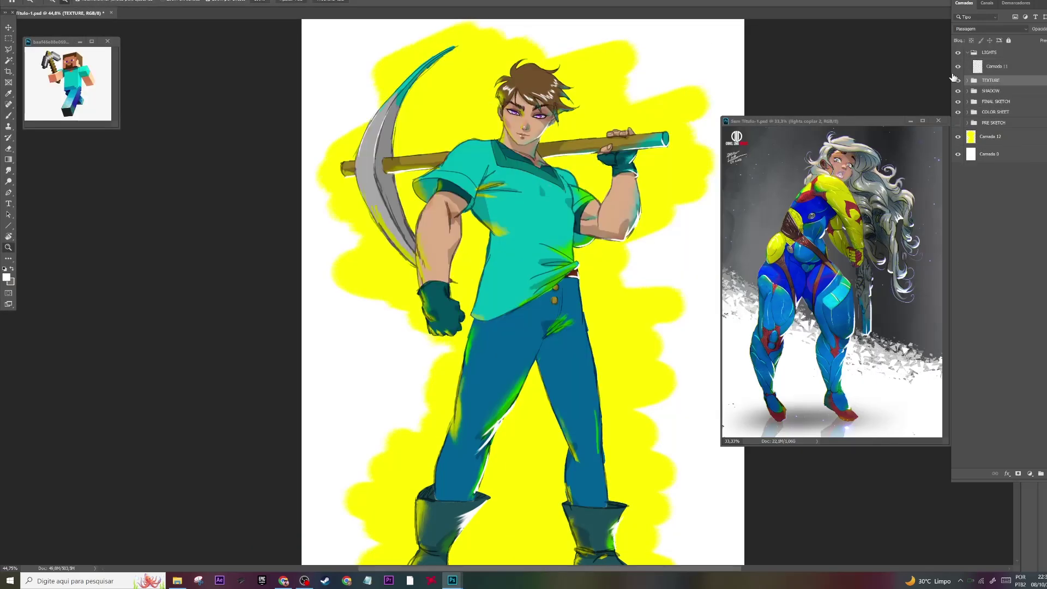
pyautogui.click(844, 122)
pyautogui.hotkey('ctrl', 'w')
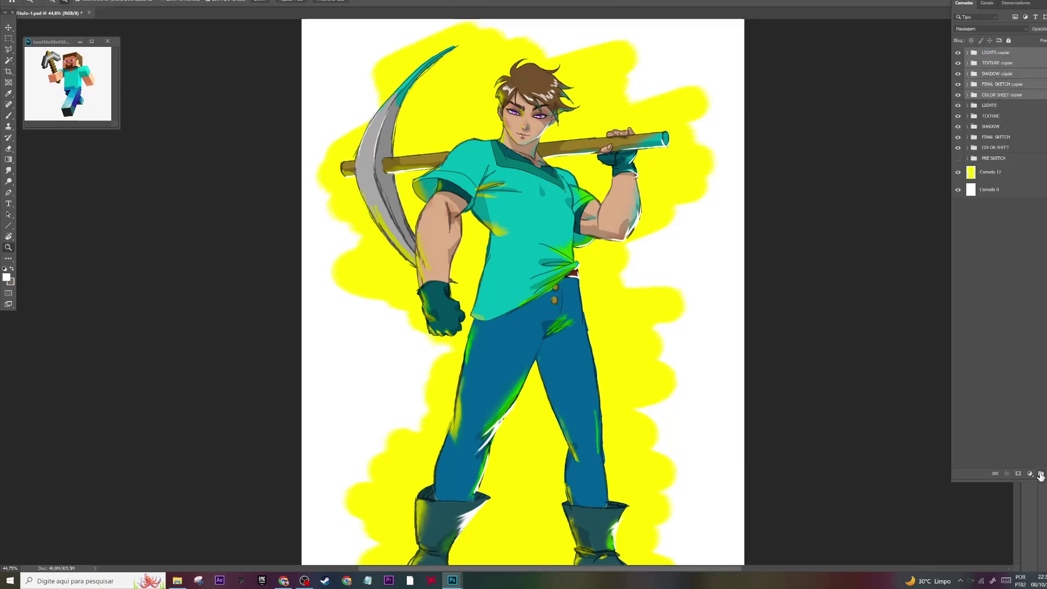
# Step: Gather copies of the artwork groups in a new group named FINAL, merge them into one layer and hide the original groups
pyautogui.write('FINAL')
pyautogui.click(992, 66)
pyautogui.click(161, 2)
pyautogui.click(185, 25)
pyautogui.press('Return')
pyautogui.hotkey('ctrl', '+')
pyautogui.click(161, 2)
pyautogui.click(171, 5)
pyautogui.hotkey('ctrl', '0')
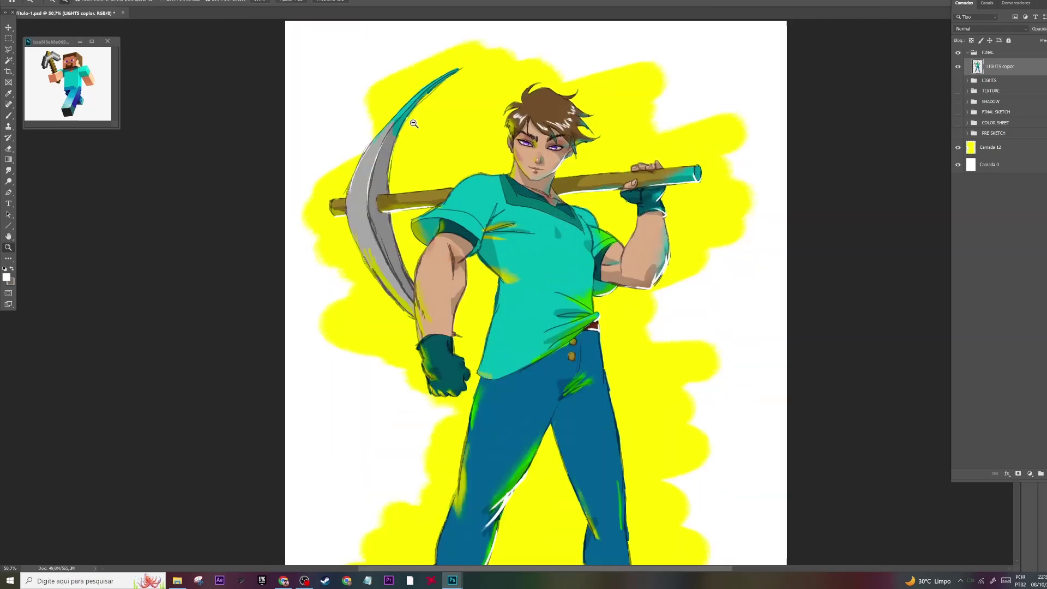
# Step: Duplicate the merged character layer in the FINAL group and give the copy film grain and a slight colour-fringe offset
pyautogui.hotkey('ctrl', '+')
pyautogui.hotkey('ctrl', '-')
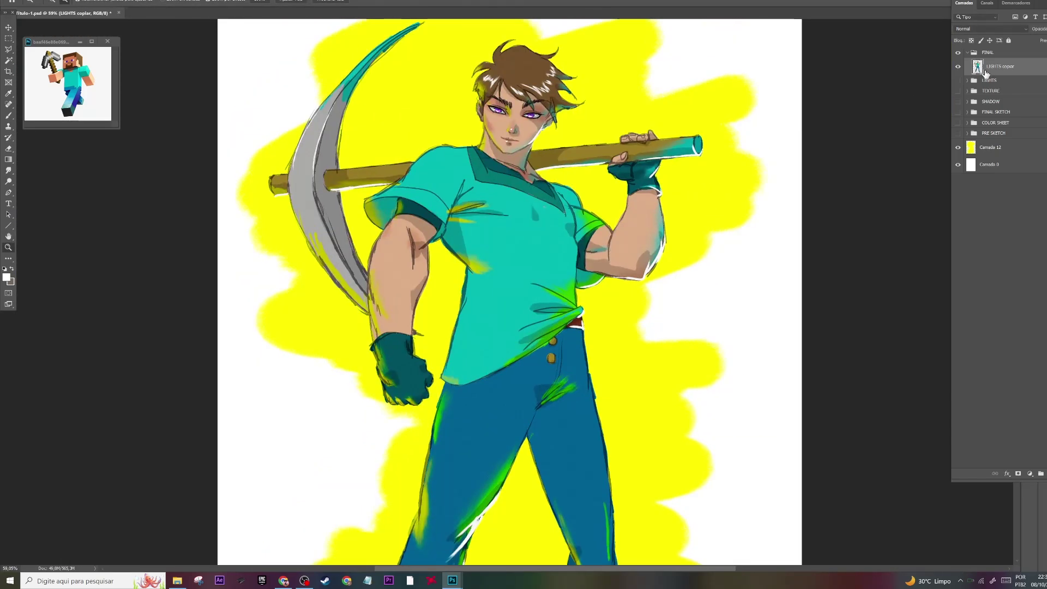
pyautogui.hotkey('ctrl', 'j')
pyautogui.hotkey('ctrl', '-')
pyautogui.scroll(5, 555, 247)
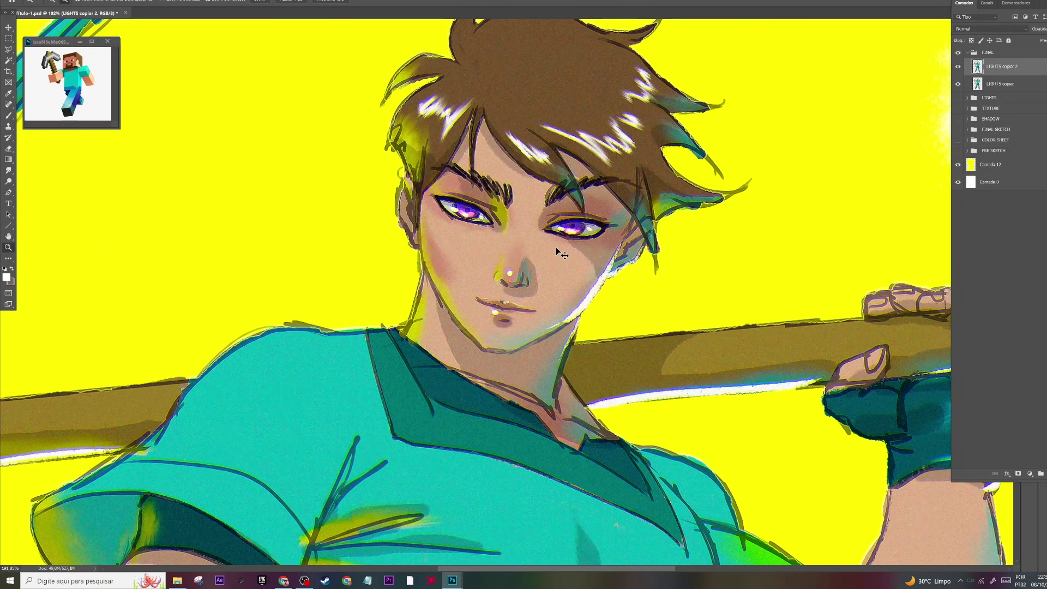
# Step: Bring the signature, logo and particle layers from the superheroine illustration into the FINAL group and put that reference away
pyautogui.scroll(-5, 555, 246)
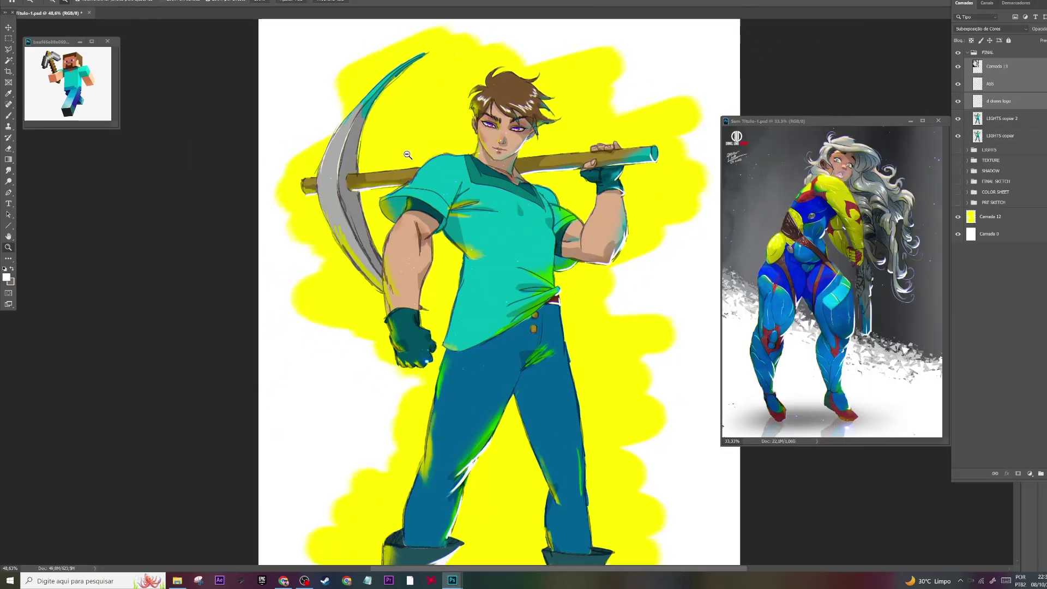
pyautogui.hotkey('ctrl', 'v')
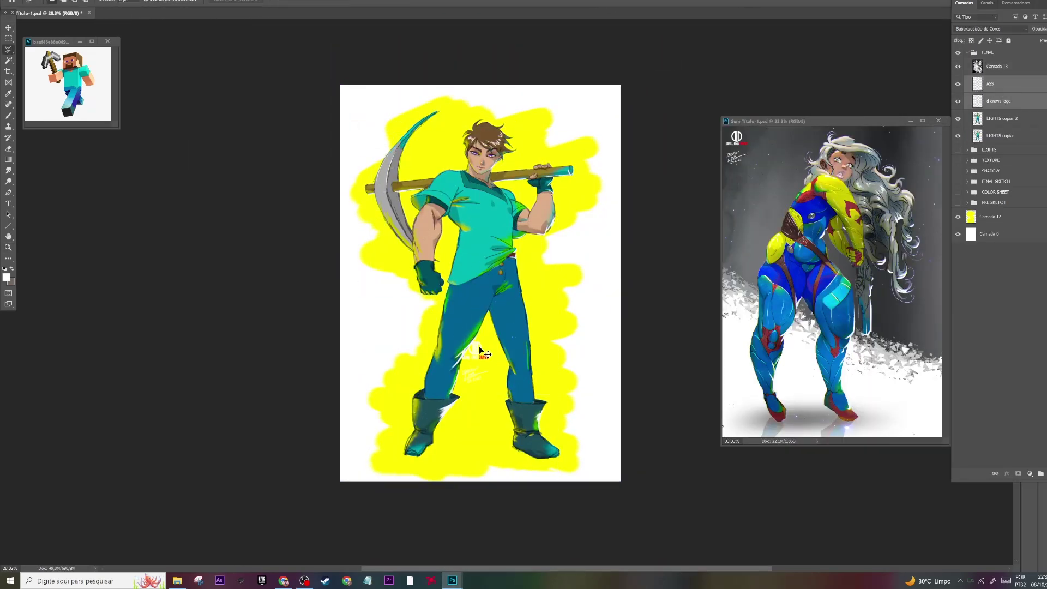
pyautogui.click(911, 121)
# Step: Recolour the yellow backdrop to a soft tan-orange with Hue/Saturation and place the logo and signature between the boots
pyautogui.hotkey('ctrl', 'u')
pyautogui.moveTo(731, 70); pyautogui.dragTo(701, 95)
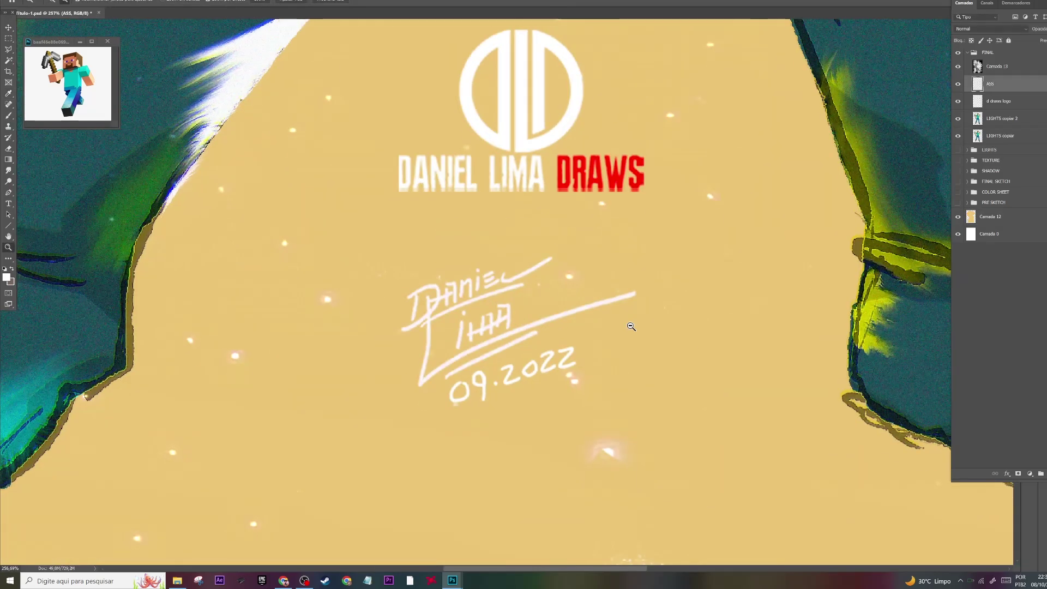